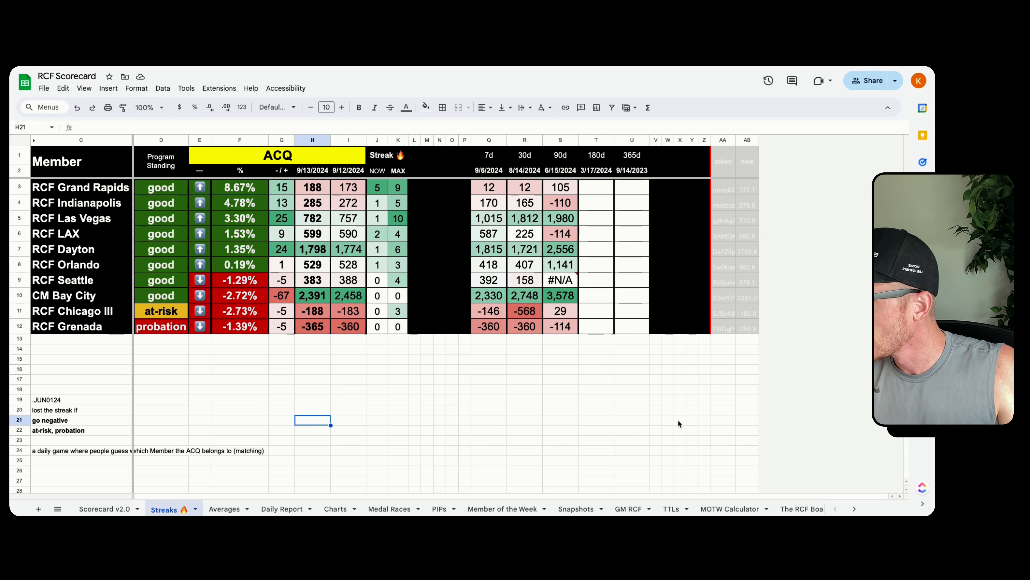
Examine the RCF Grand Rapids row's ACQ percentage and daily ACQ values in the Streaks sheet
left_click(15, 185)
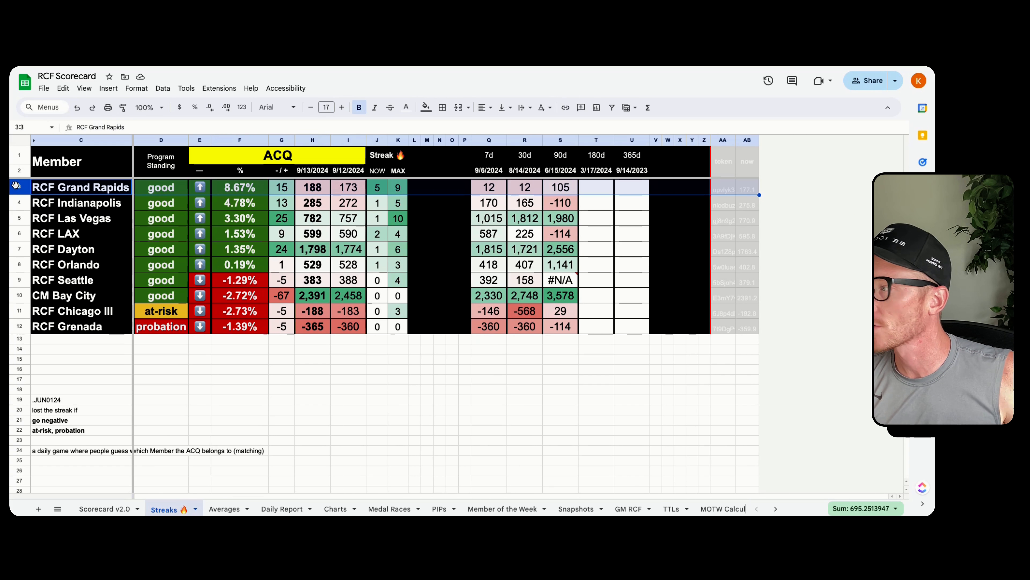
left_click(262, 191)
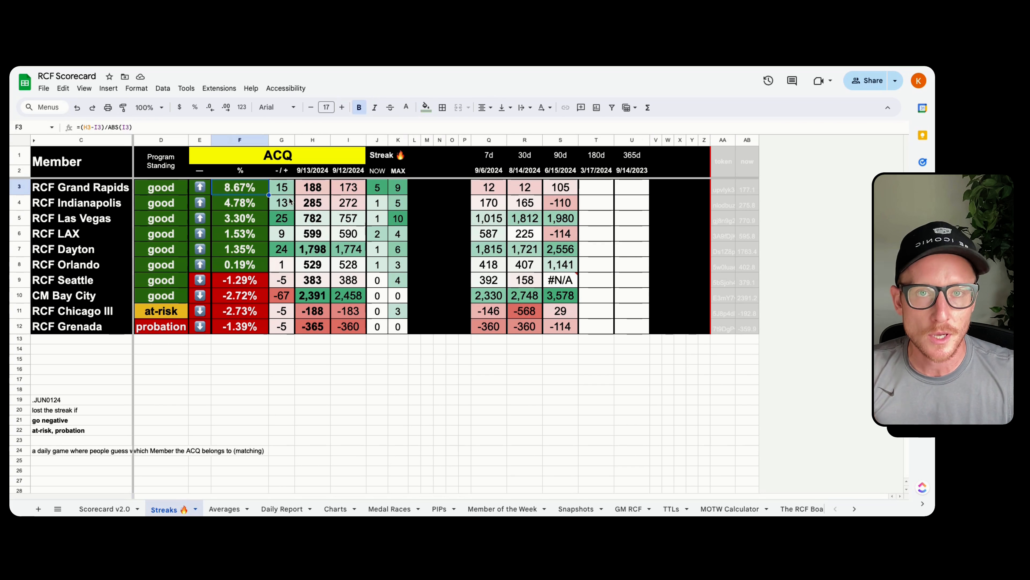
key("Right")
key("Right")
key("Right")
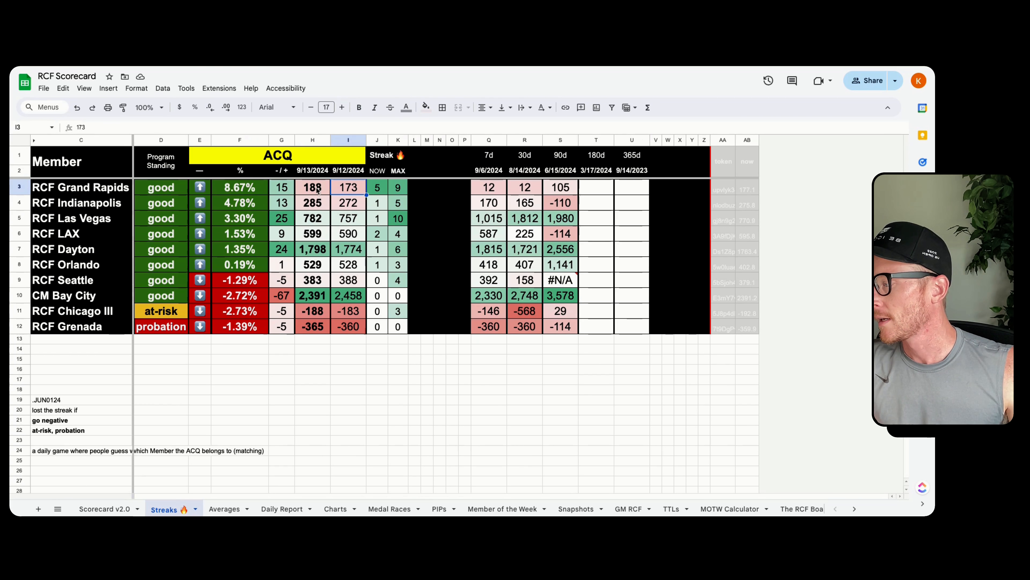
Compare RCF Grand Rapids' ACQ score in the Scorecard v2.0 sheet with its daily value in the Streaks sheet
left_click(114, 509)
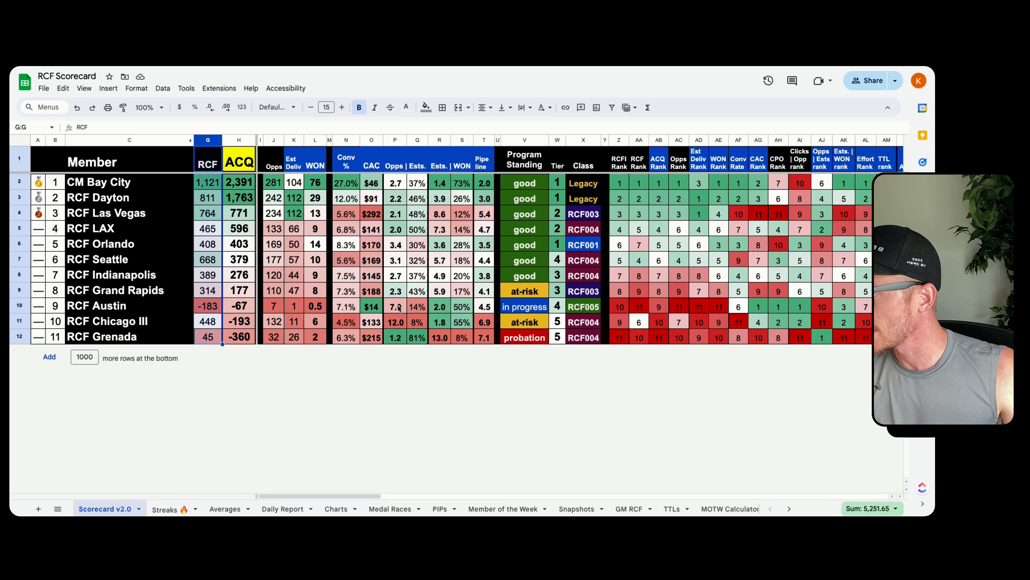
left_click(244, 294)
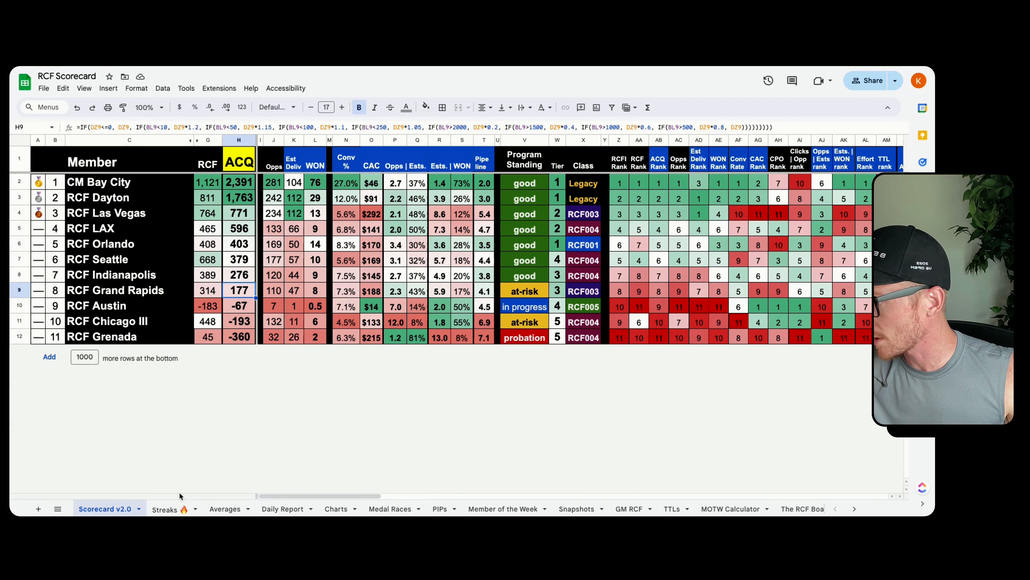
left_click(164, 510)
left_click(323, 188)
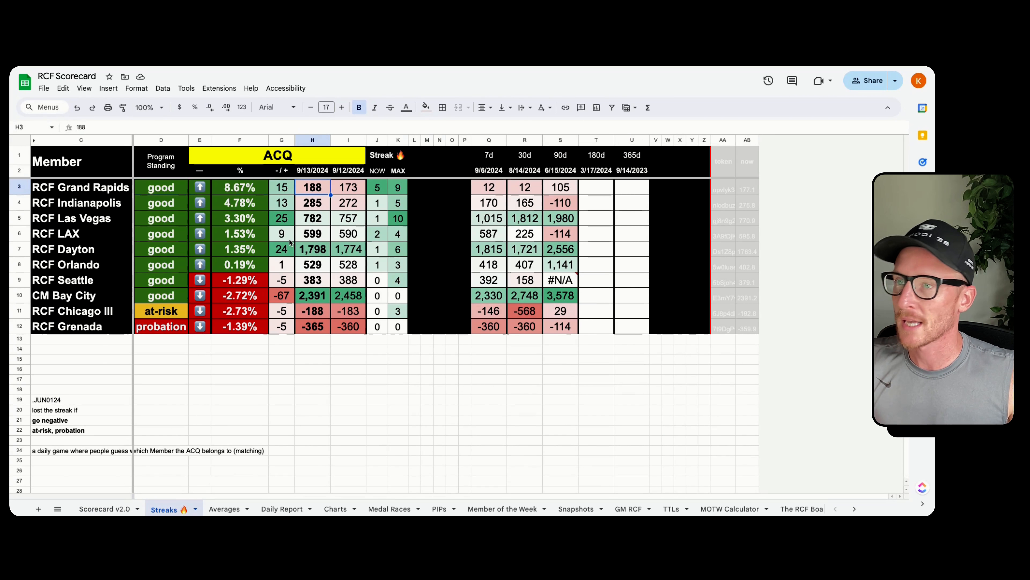
left_click(109, 510)
left_click(338, 263)
left_click(273, 291)
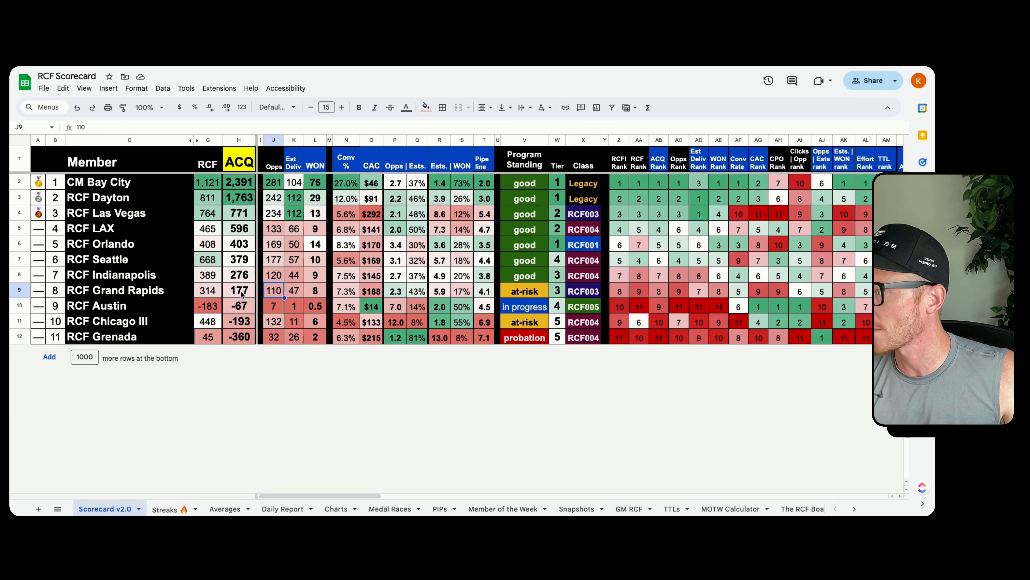
left_click(239, 291)
left_click(162, 510)
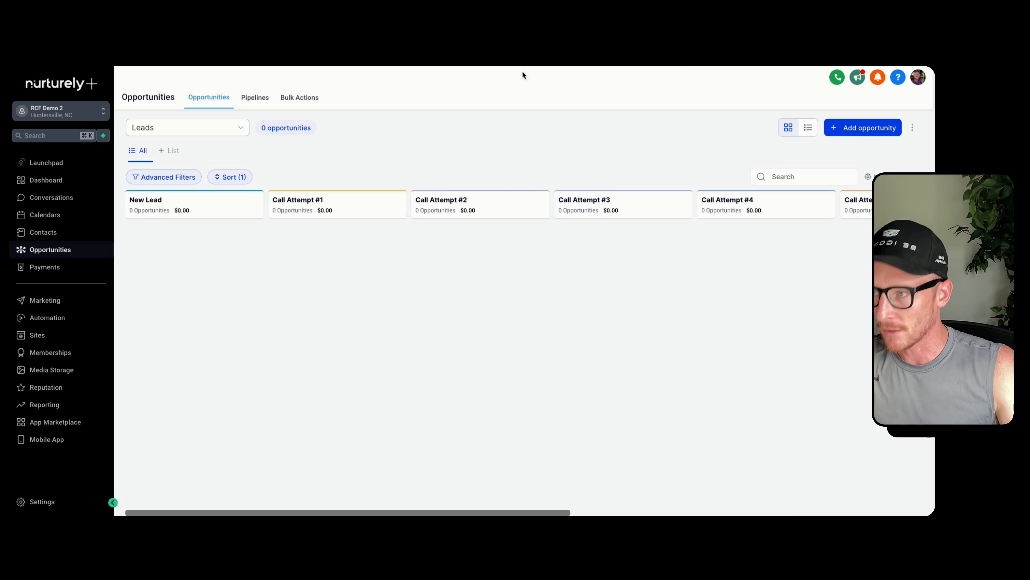
Open zapier.com in a new browser tab
key("super+t")
type("zapier.com")
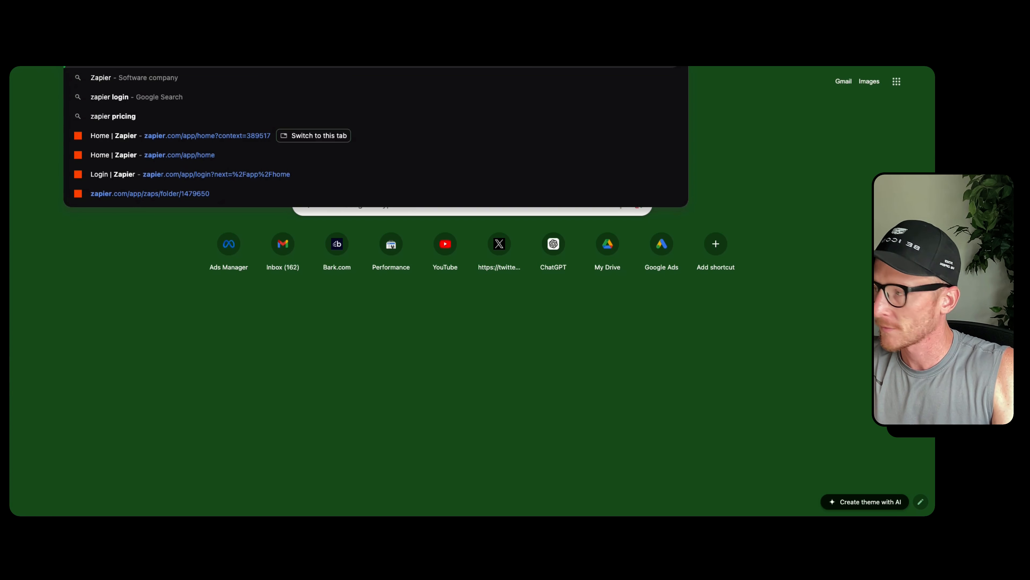
key("Return")
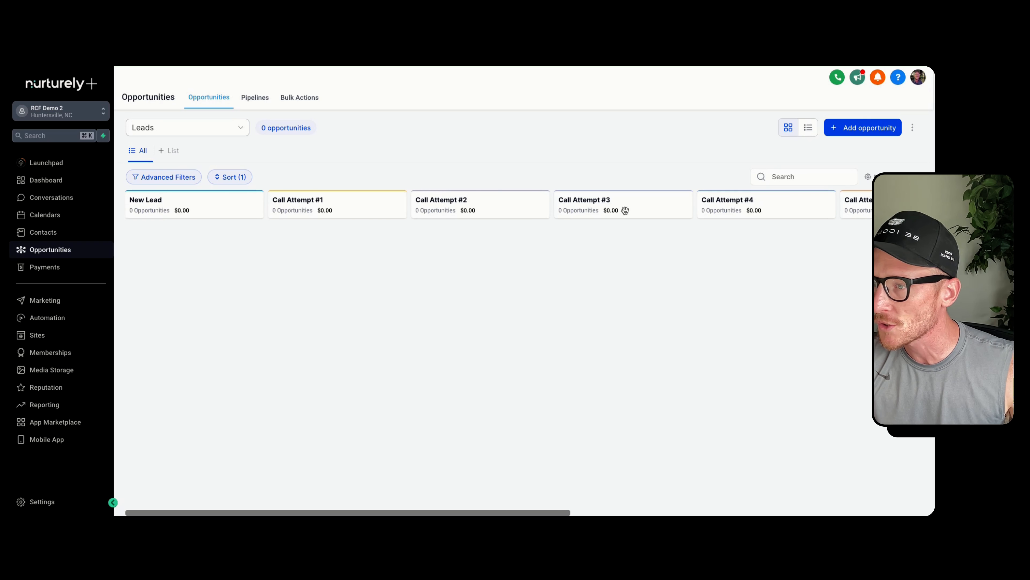
Look through the stages of the Leads pipeline in Nurturely, from New Lead to Service Scheduled
scroll(626, 209, "right", 10)
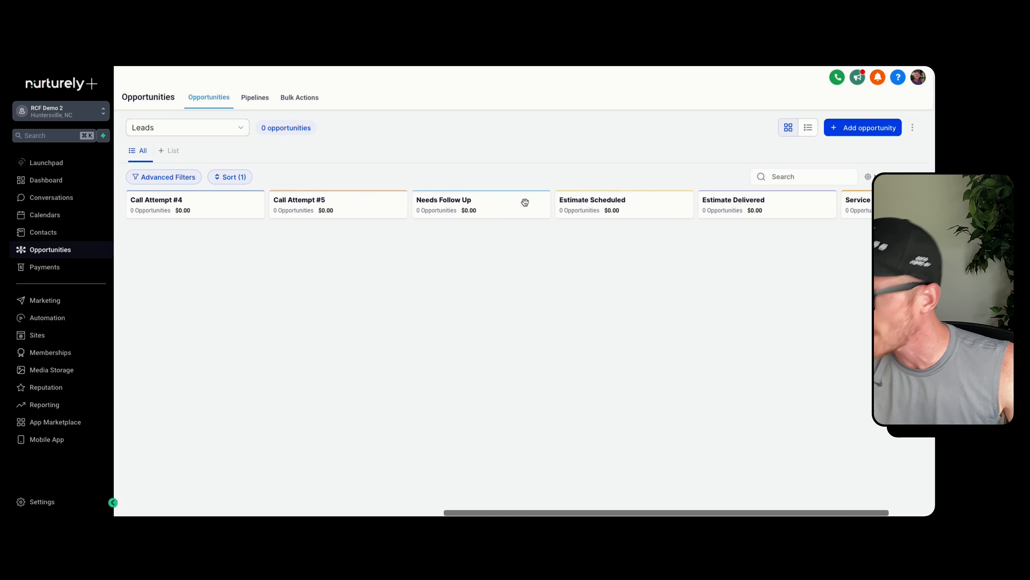
scroll(525, 202, "right", 3)
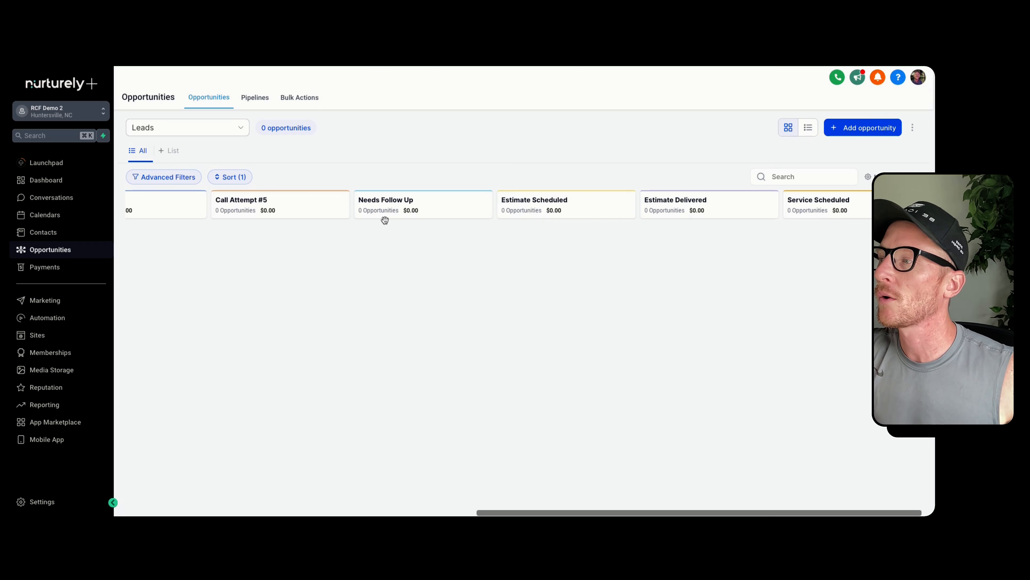
scroll(427, 214, "left", 13)
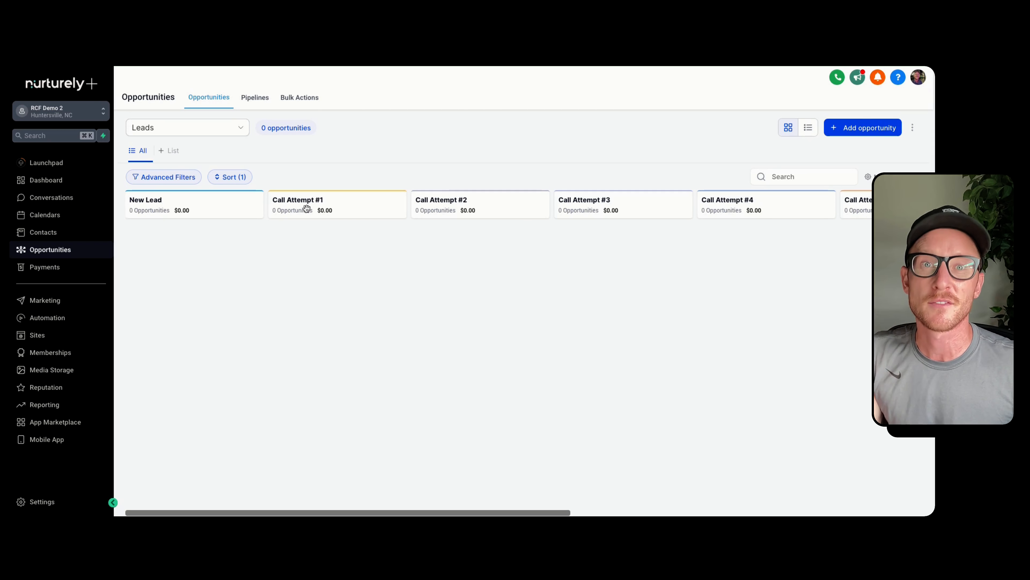
scroll(439, 224, "right", 10)
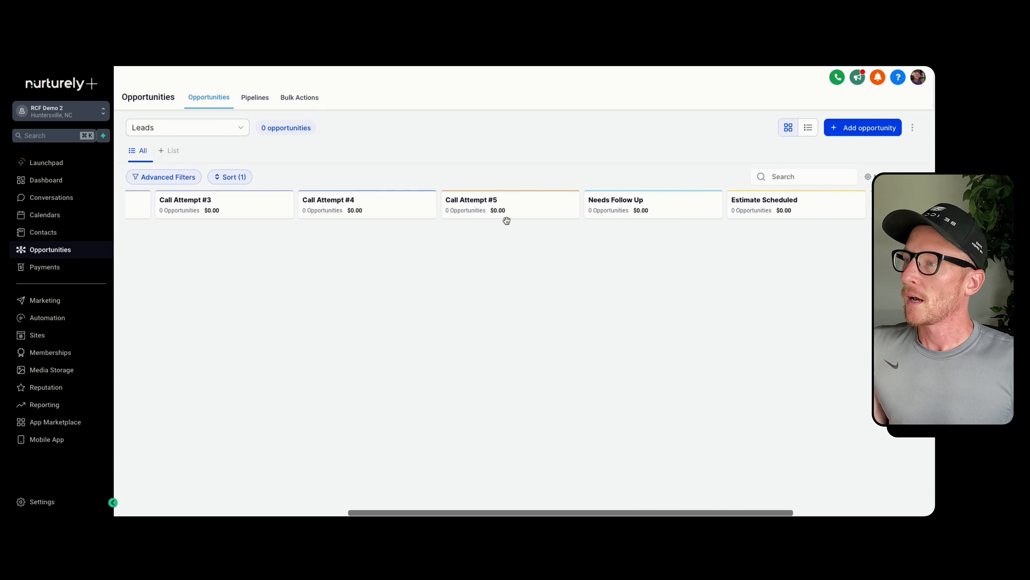
scroll(527, 216, "right", 2)
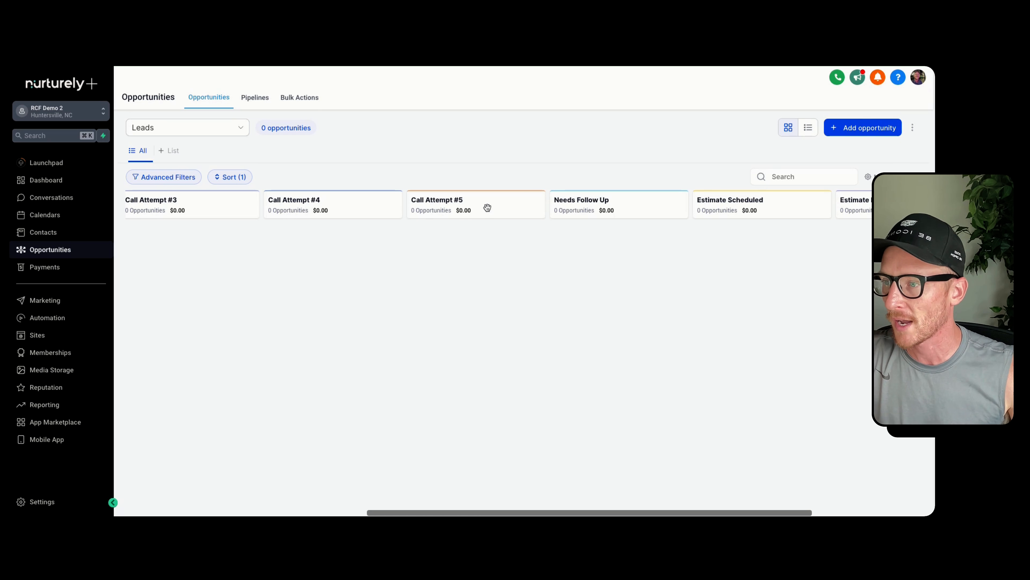
scroll(488, 203, "right", 5)
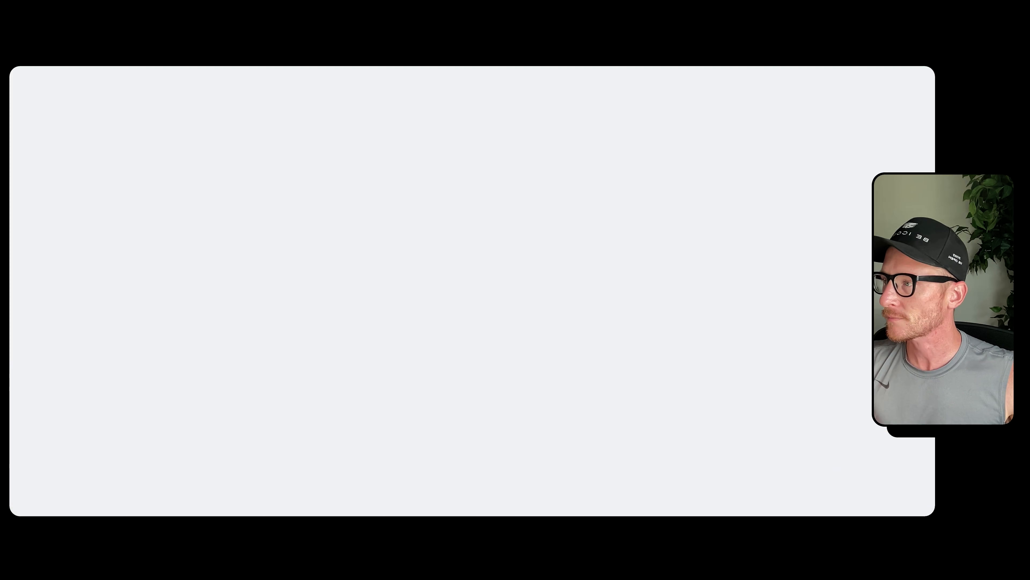
scroll(462, 216, "left", 15)
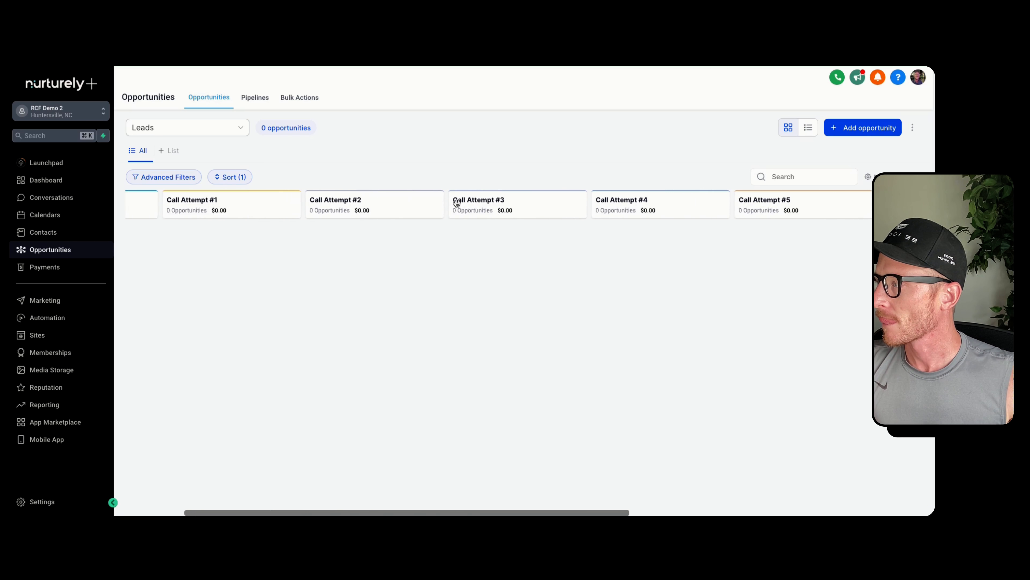
scroll(456, 196, "left", 2)
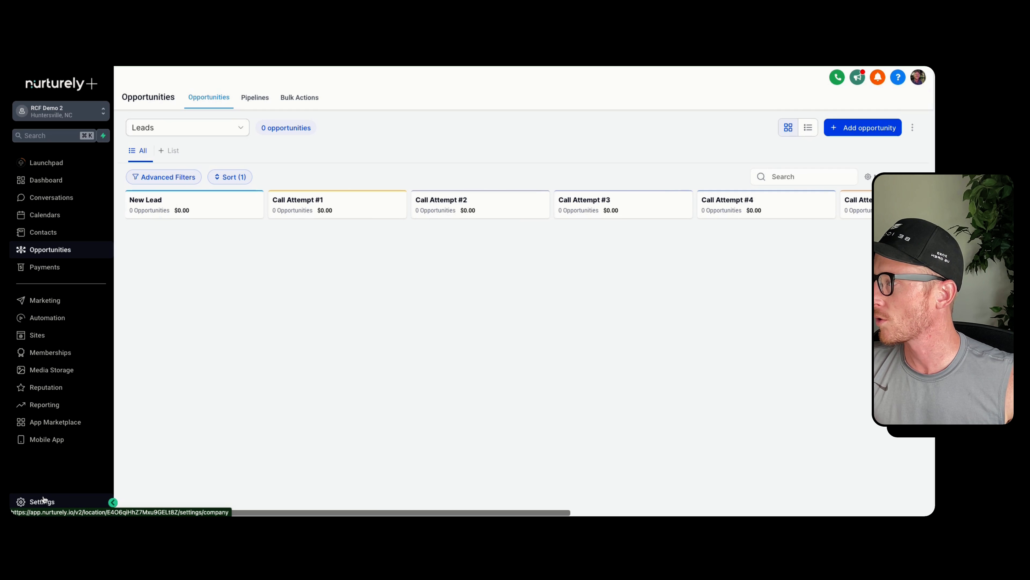
Open the account's Business Profile settings and copy the API key
left_click(54, 502)
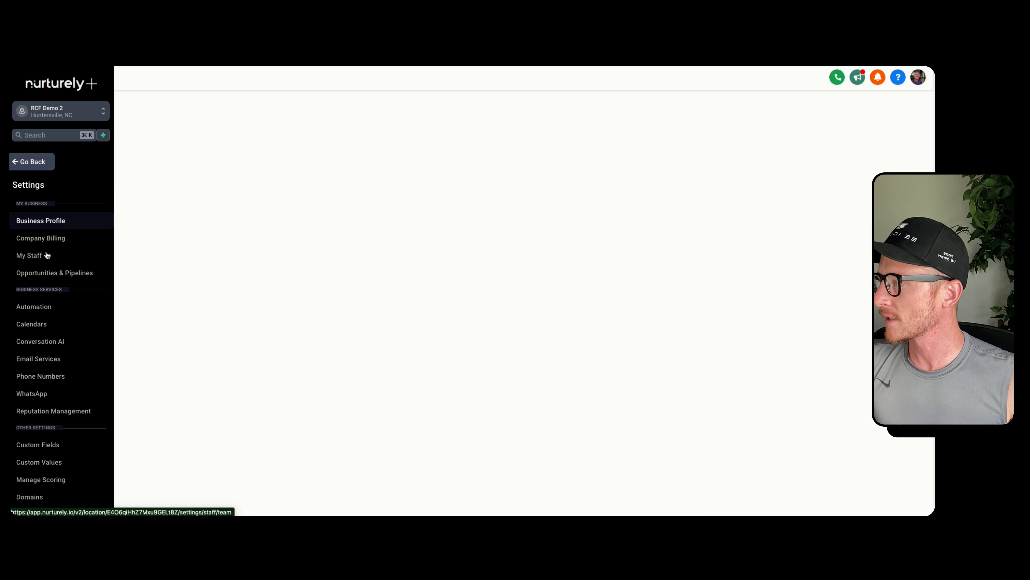
scroll(294, 303, "down", 5)
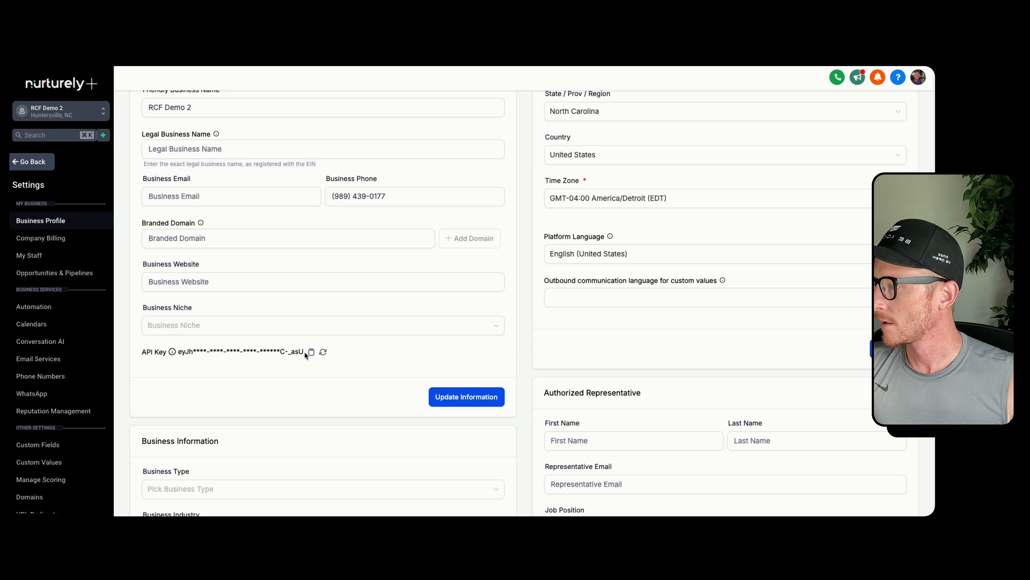
left_click(312, 353)
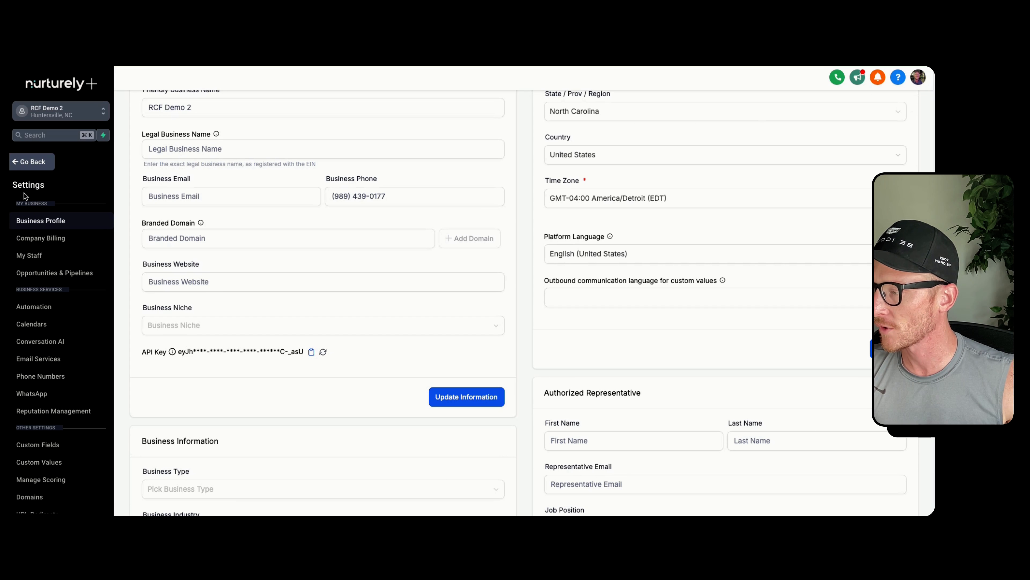
left_click(311, 352)
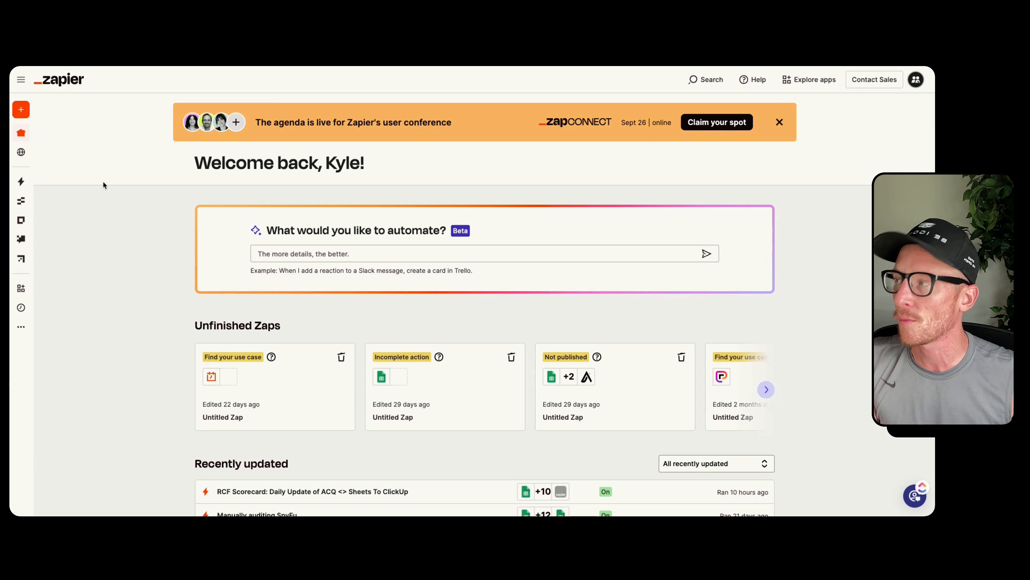
Switch to Zapier, create a new Zap and rename it RCF Demo 2 > Jobber
left_click(26, 114)
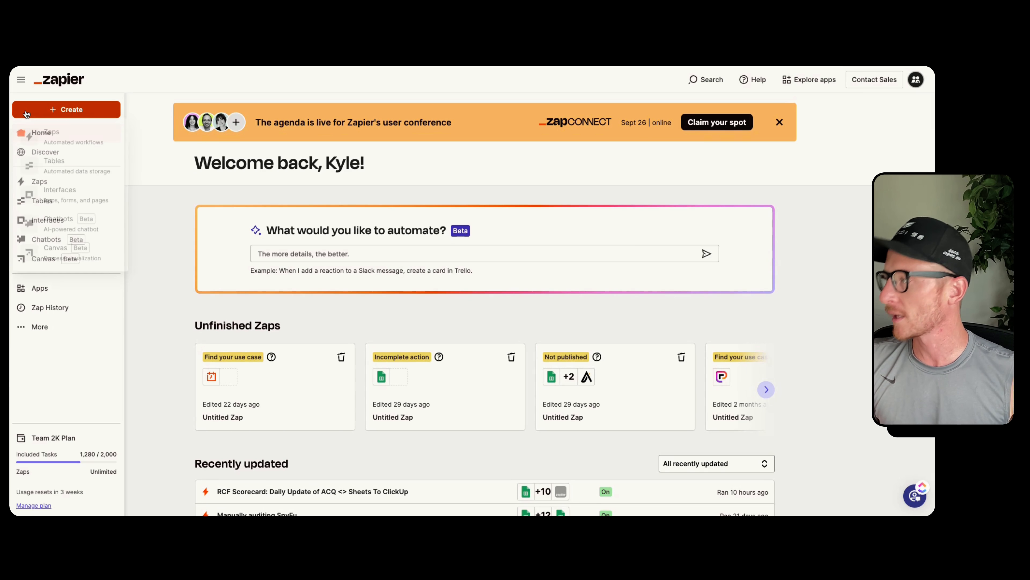
left_click(100, 144)
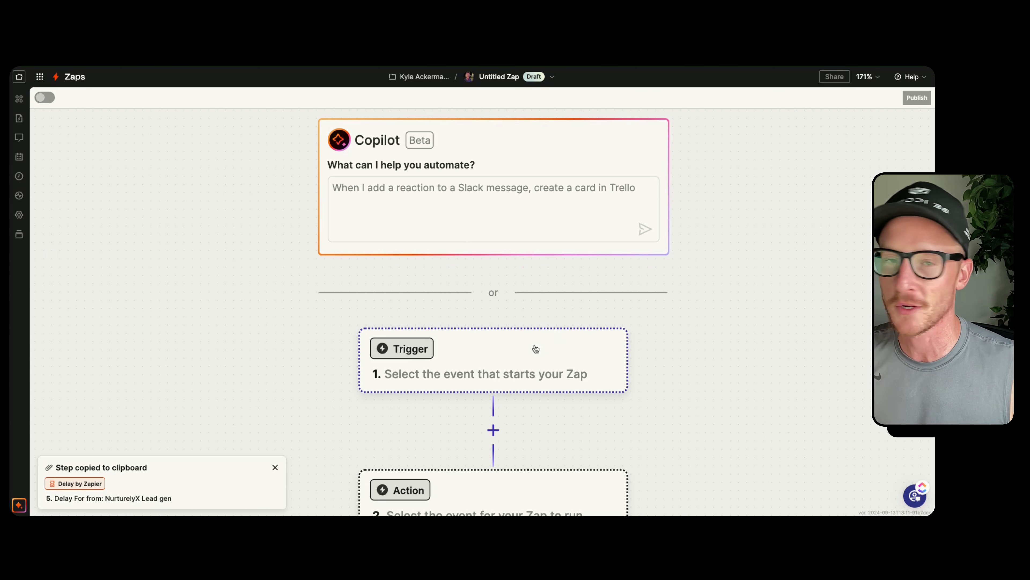
scroll(538, 286, "down", 3)
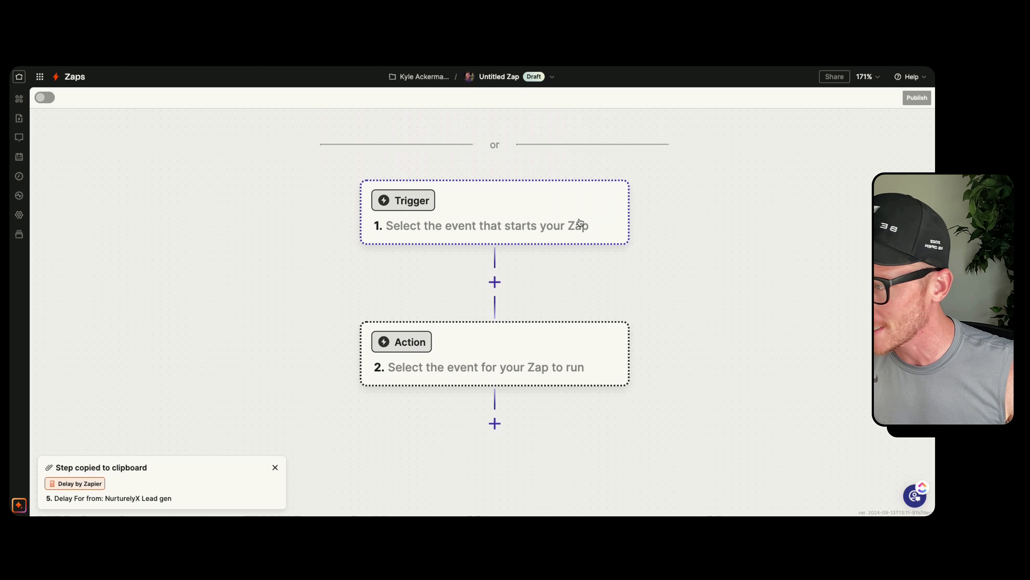
scroll(542, 283, "up", 1)
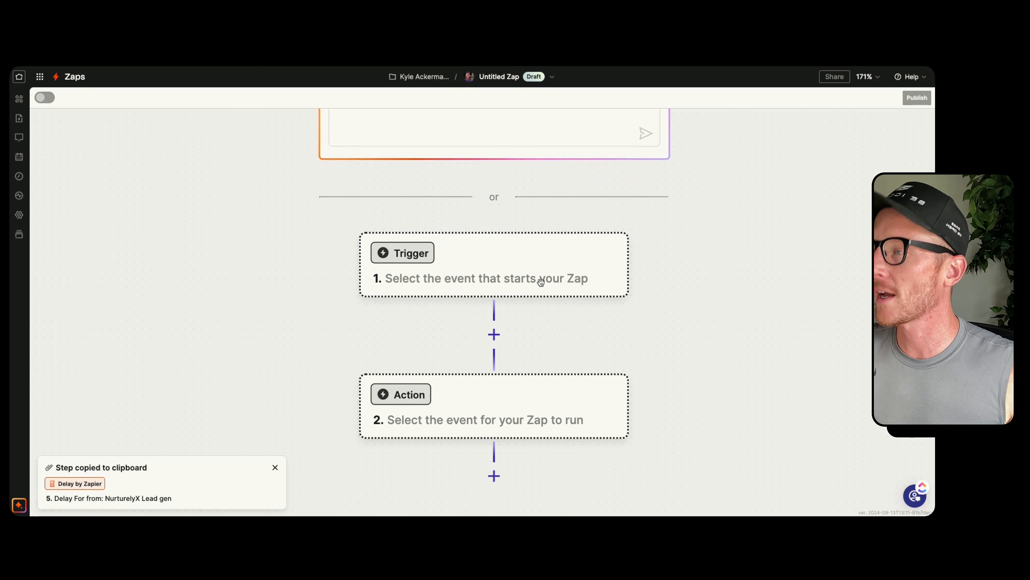
scroll(541, 282, "down", 1)
left_click(552, 77)
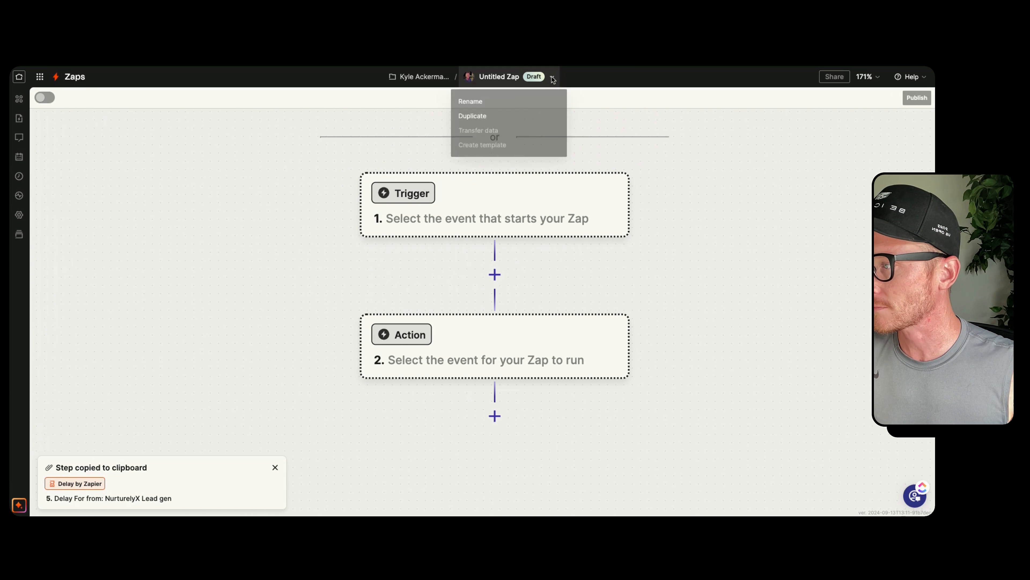
left_click(483, 104)
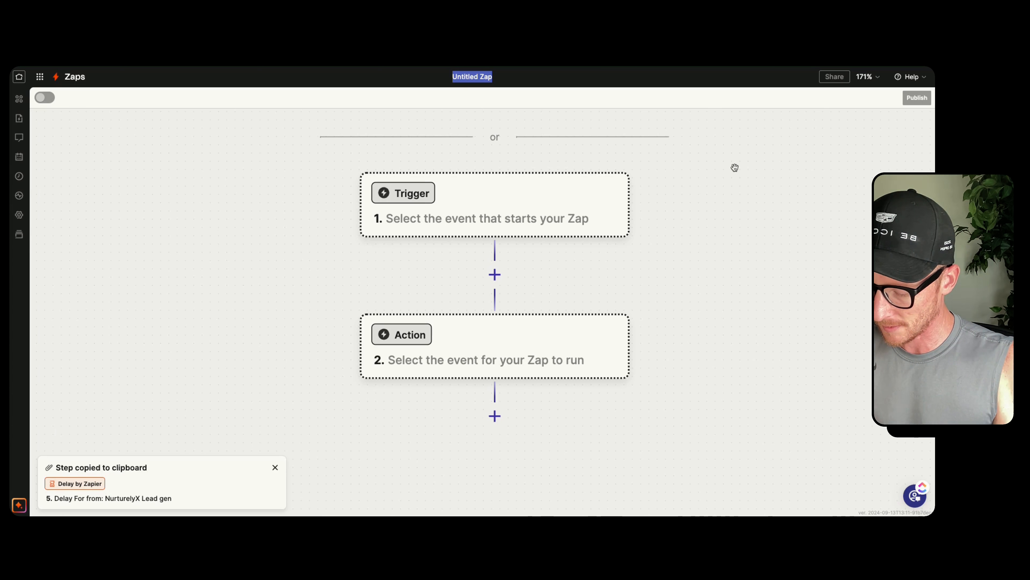
type("RCF Demo 2")
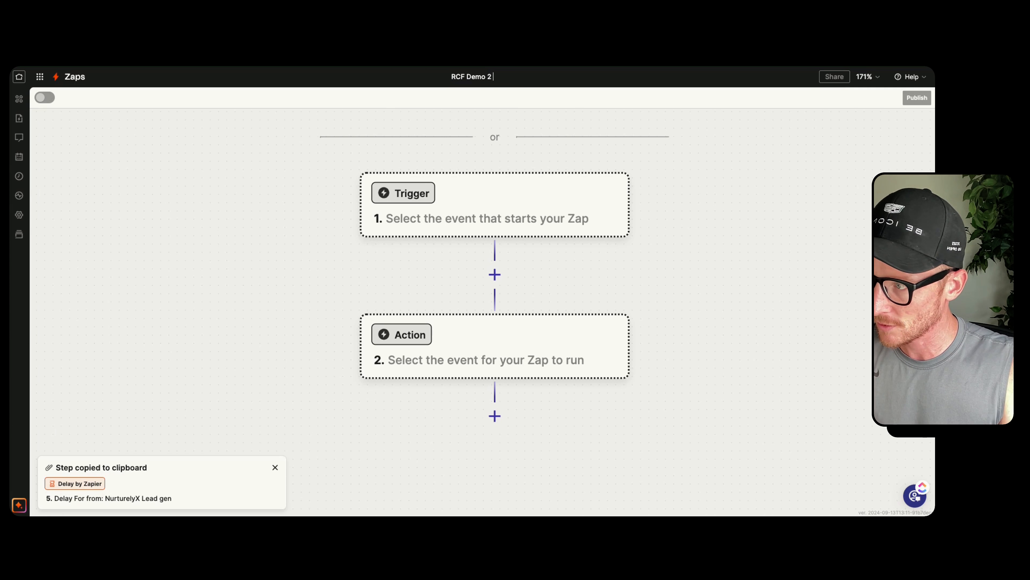
type(" > Jobber")
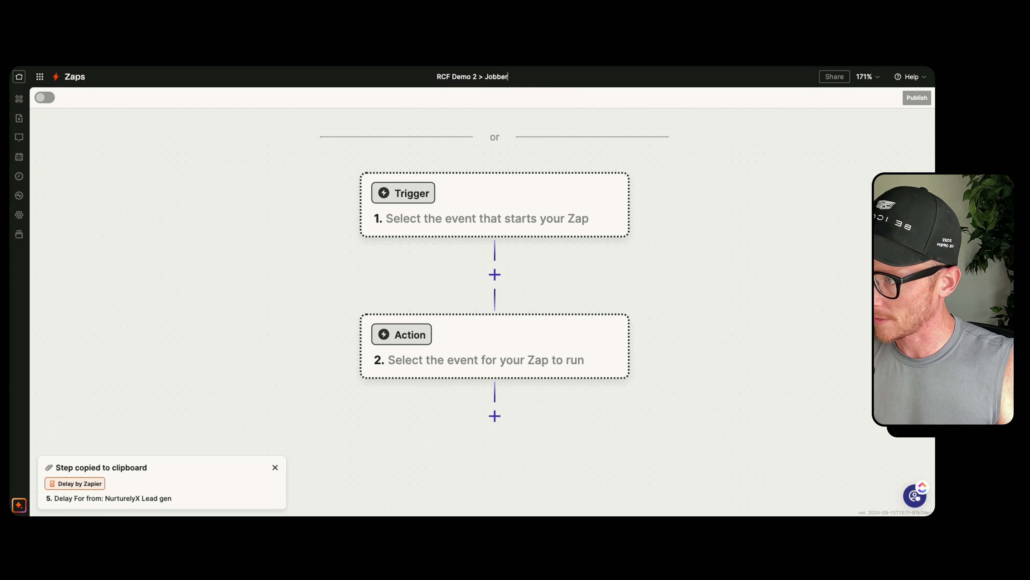
key("Return")
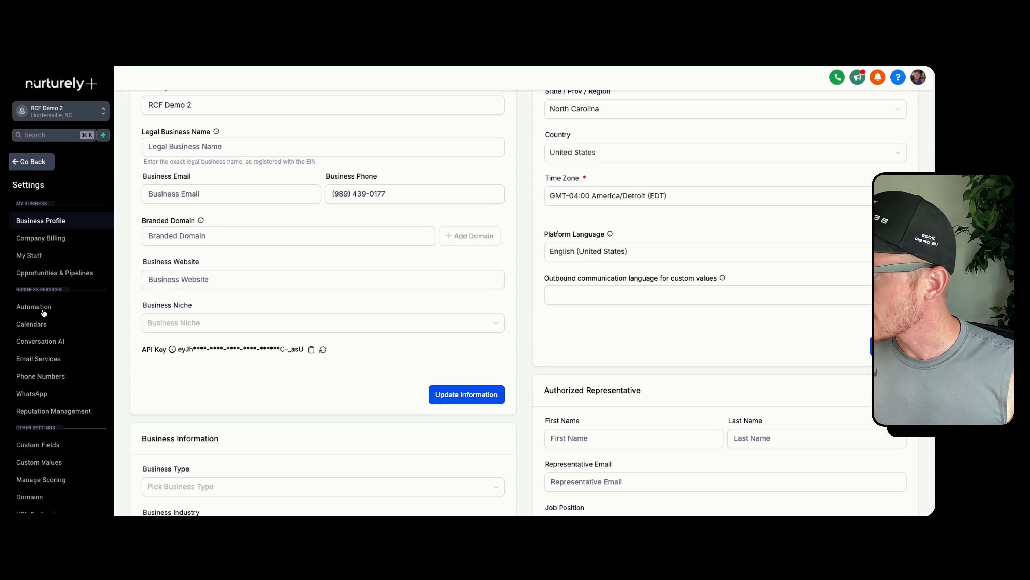
Switch to Nurturely and leave the settings to view the Opportunities pipeline board again
left_click(29, 168)
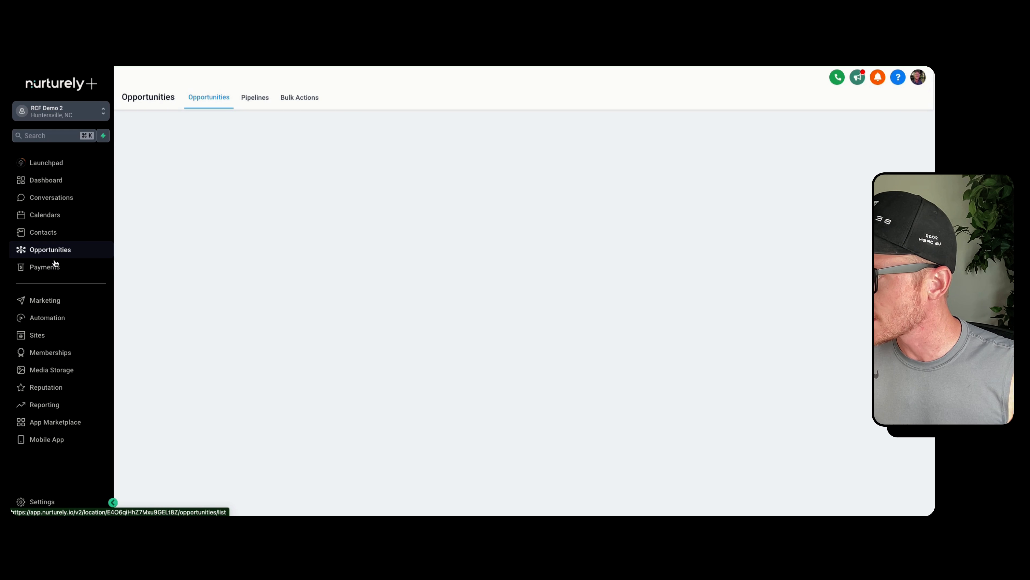
scroll(654, 253, "right", 15)
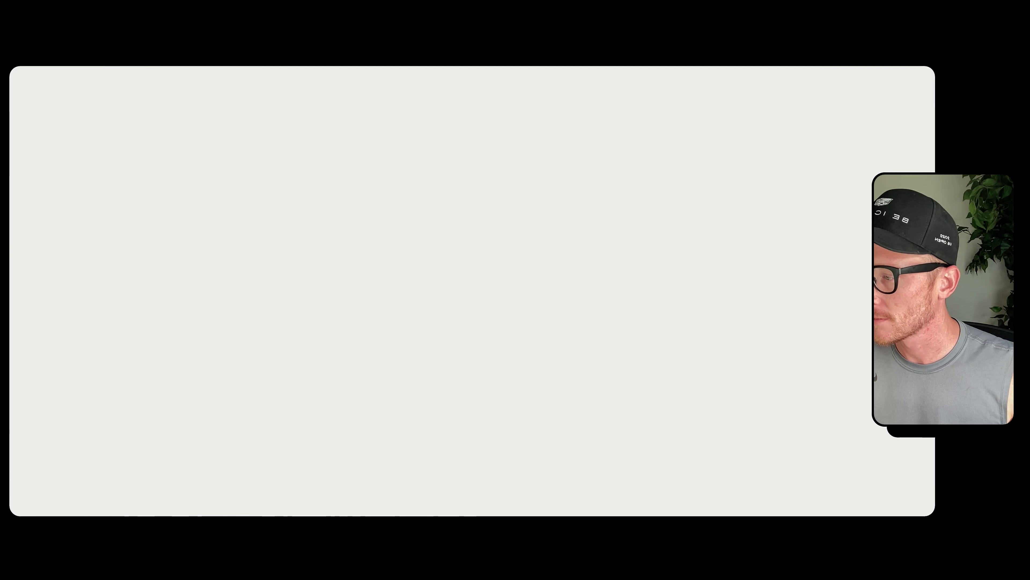
Set the Zap's trigger to the LeadConnector app with the Pipeline Stage Changed event
left_click(477, 330)
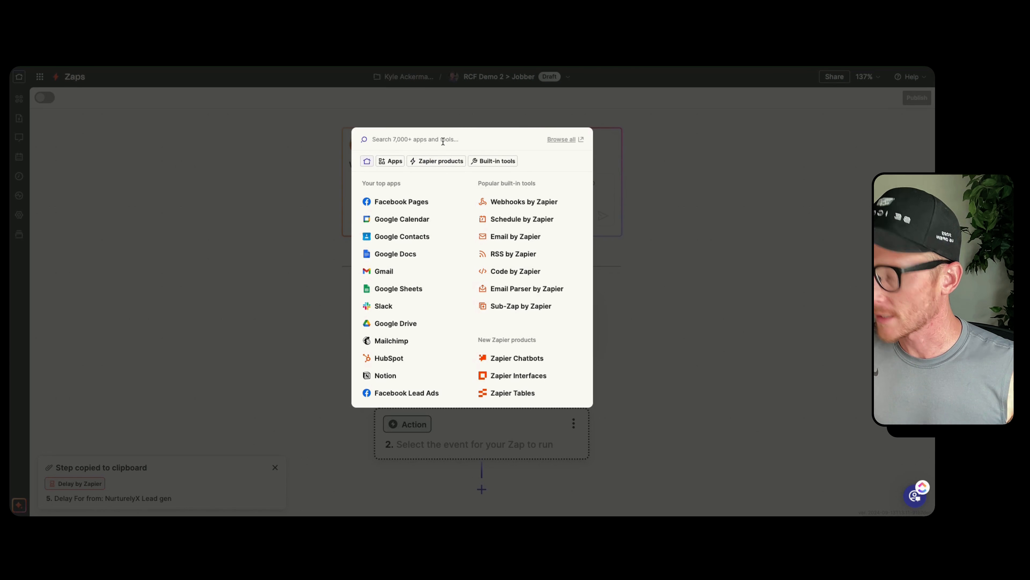
type("leadconn")
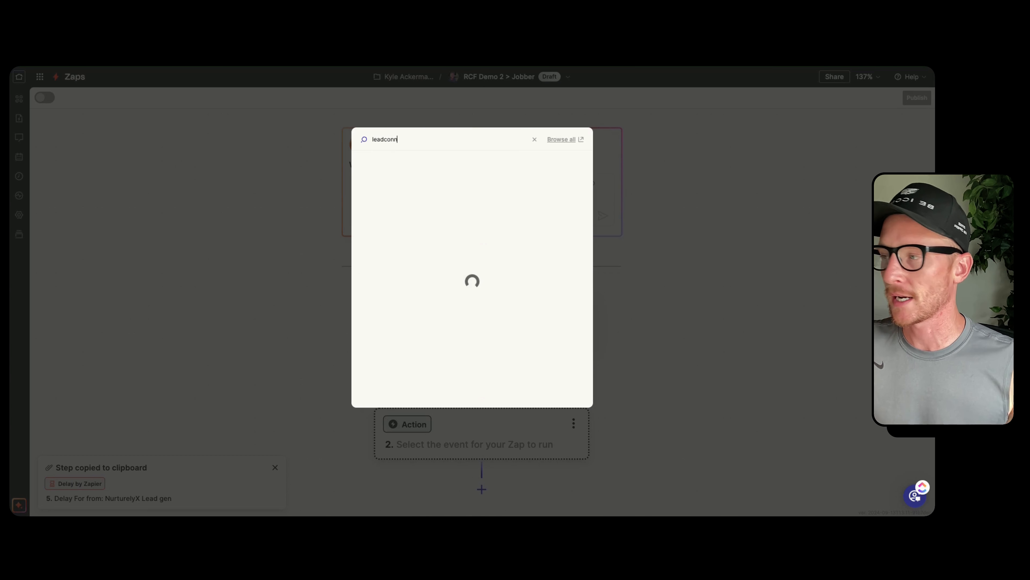
left_click(410, 174)
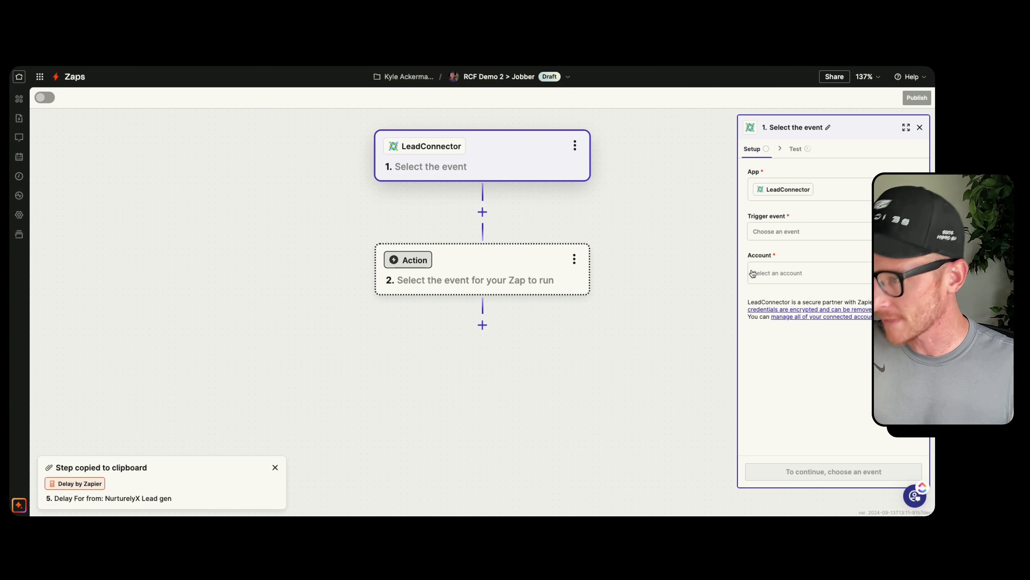
left_click(773, 234)
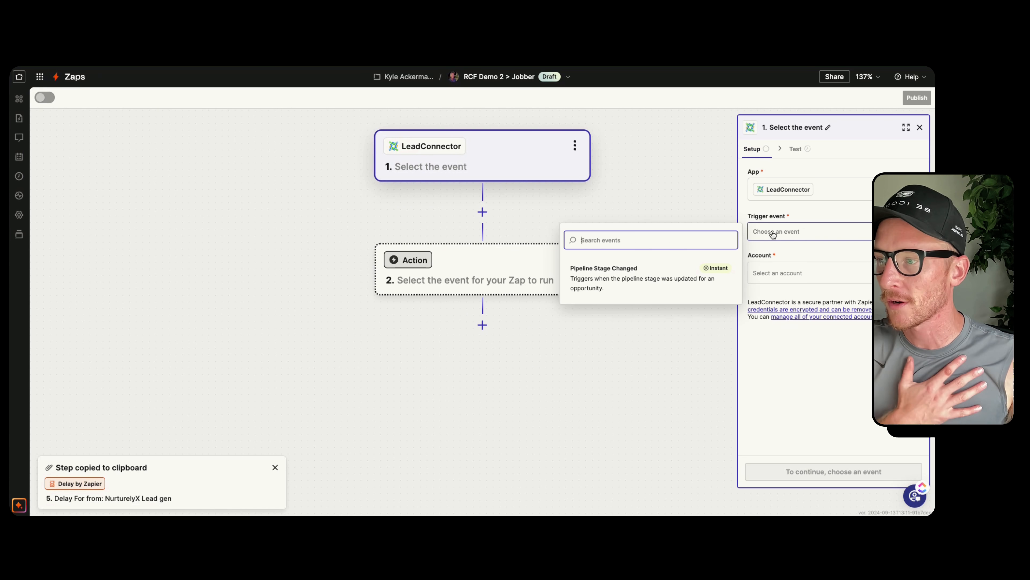
left_click(619, 275)
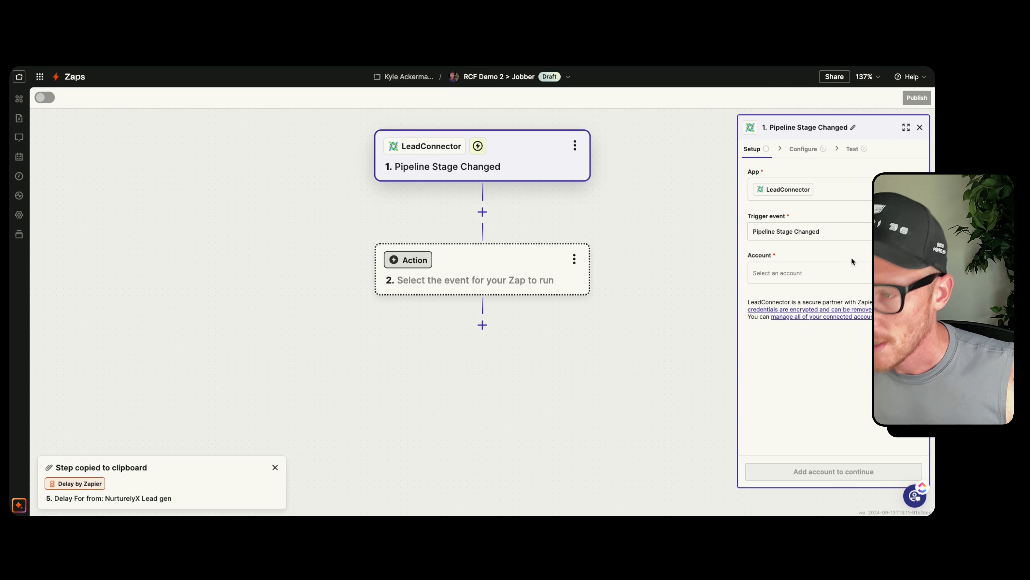
Search the existing LeadConnector accounts for "dem" and clear the search
left_click(904, 273)
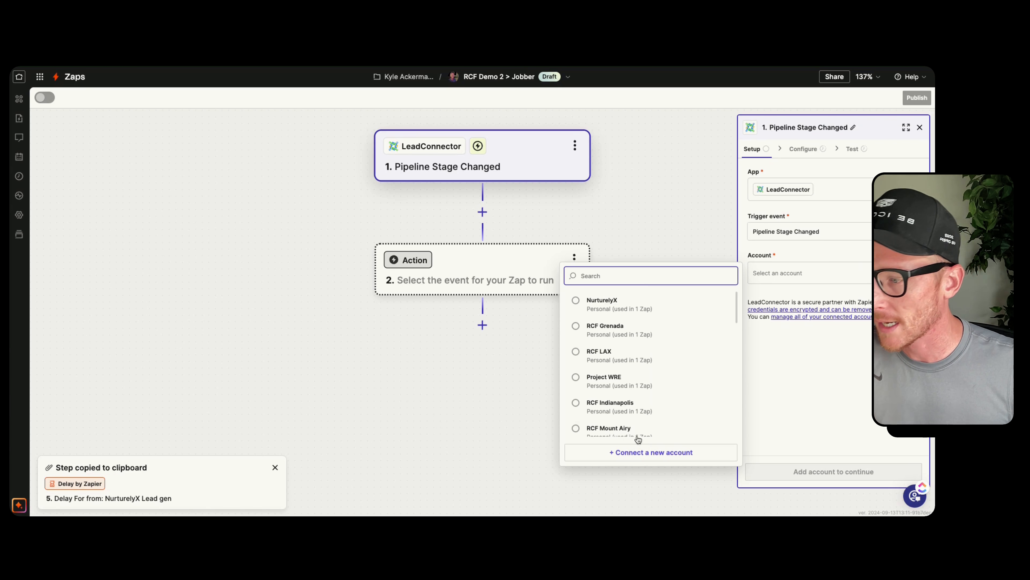
scroll(640, 357, "down", 5)
scroll(640, 357, "up", 3)
type("dem")
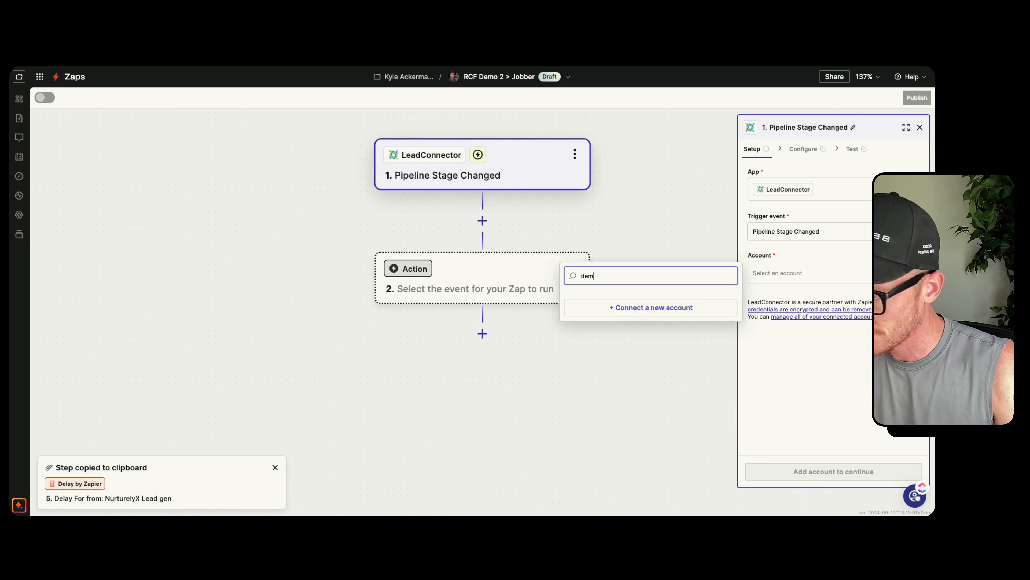
key("BackSpace")
key("BackSpace")
key("BackSpace")
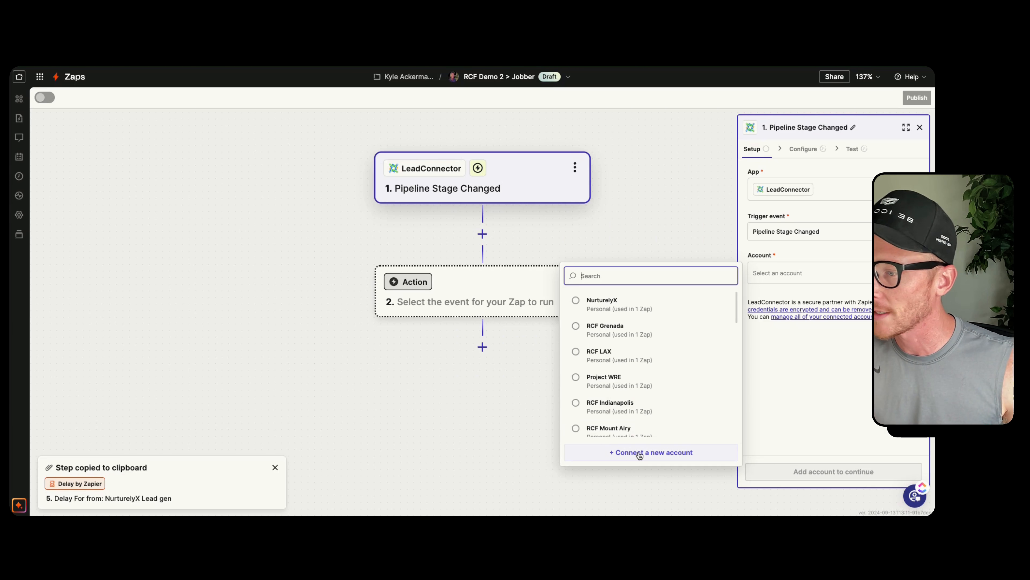
Connect a new LeadConnector account to the trigger by pasting the API key and authorizing access
left_click(668, 455)
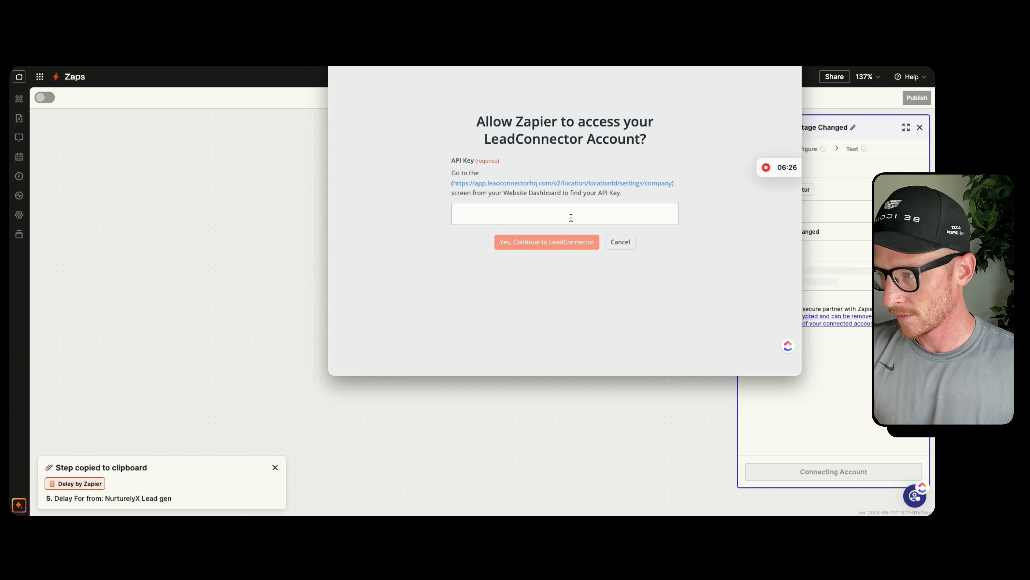
key("ctrl+v")
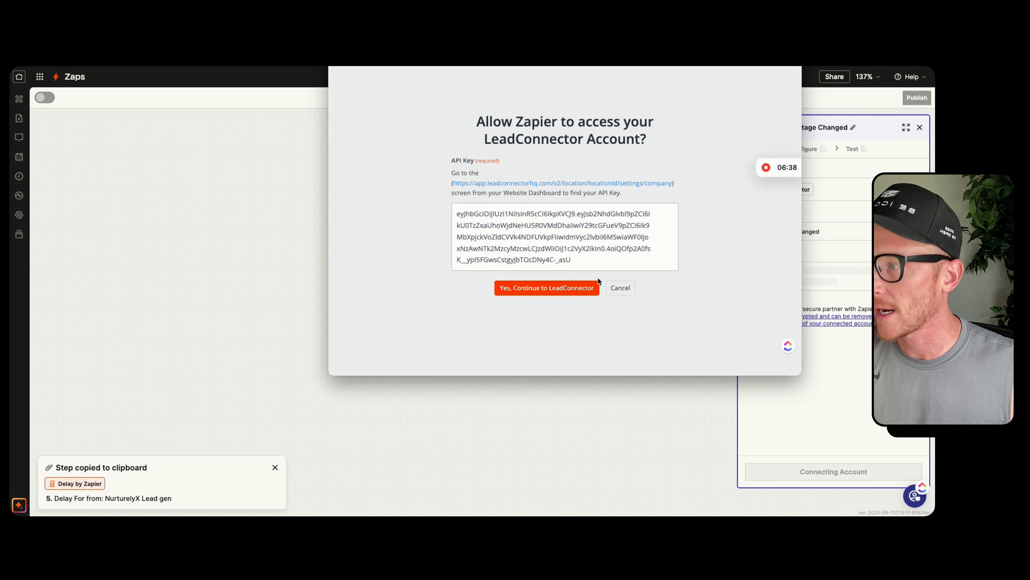
left_click_drag(580, 261, 455, 214)
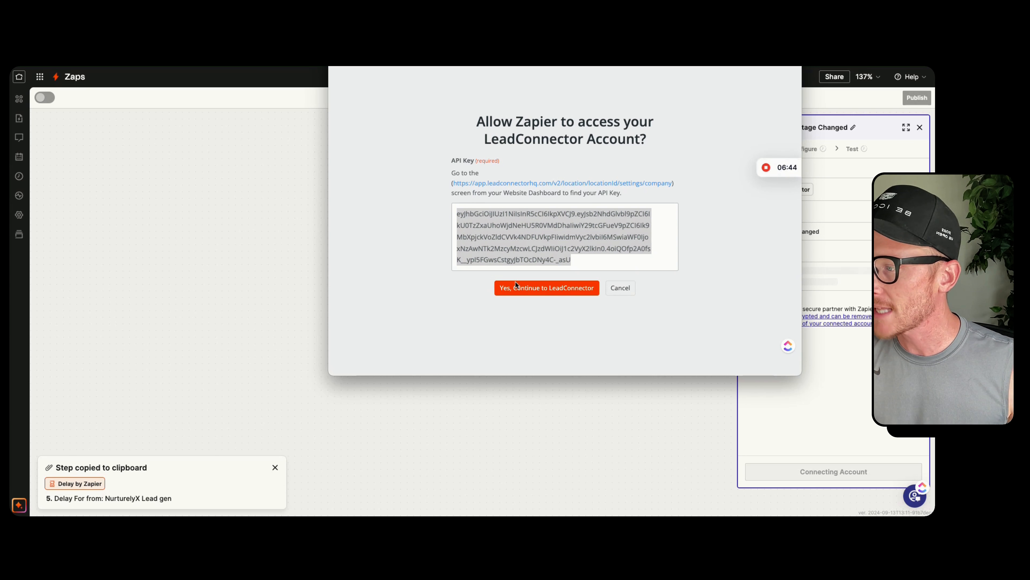
left_click(543, 291)
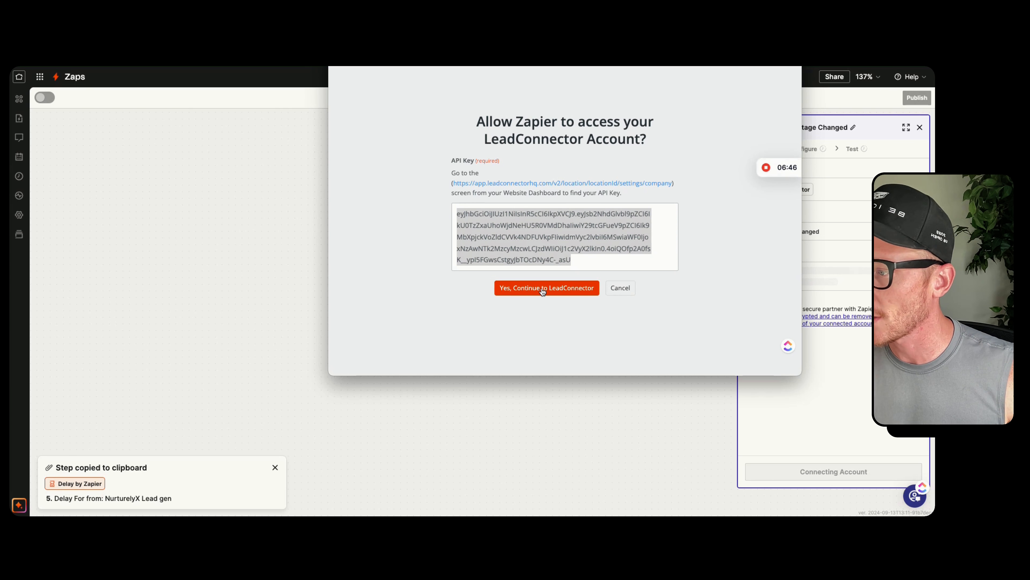
left_click(541, 293)
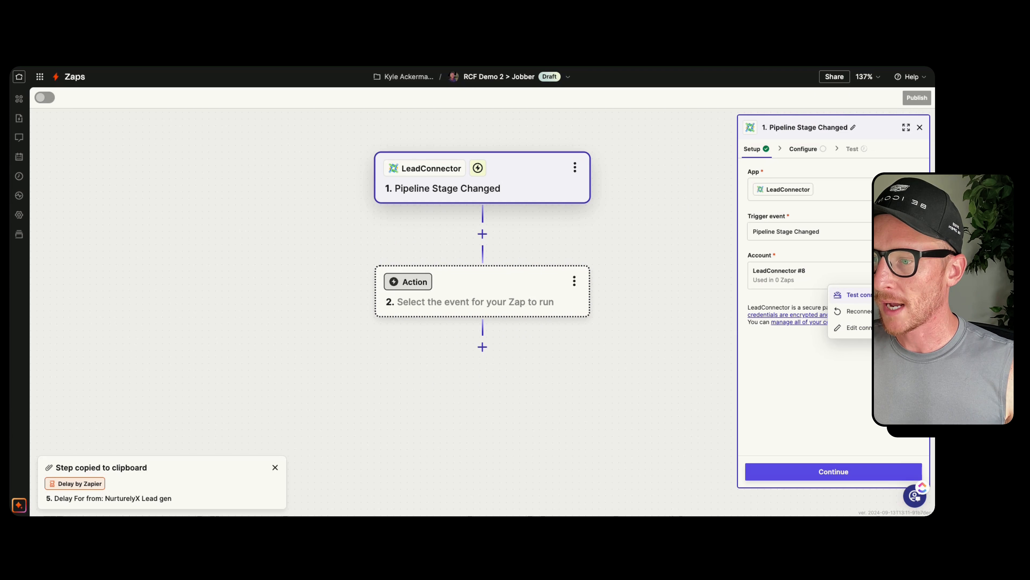
Try to rename the newly connected LeadConnector account as RCF Demo 2
left_click(860, 328)
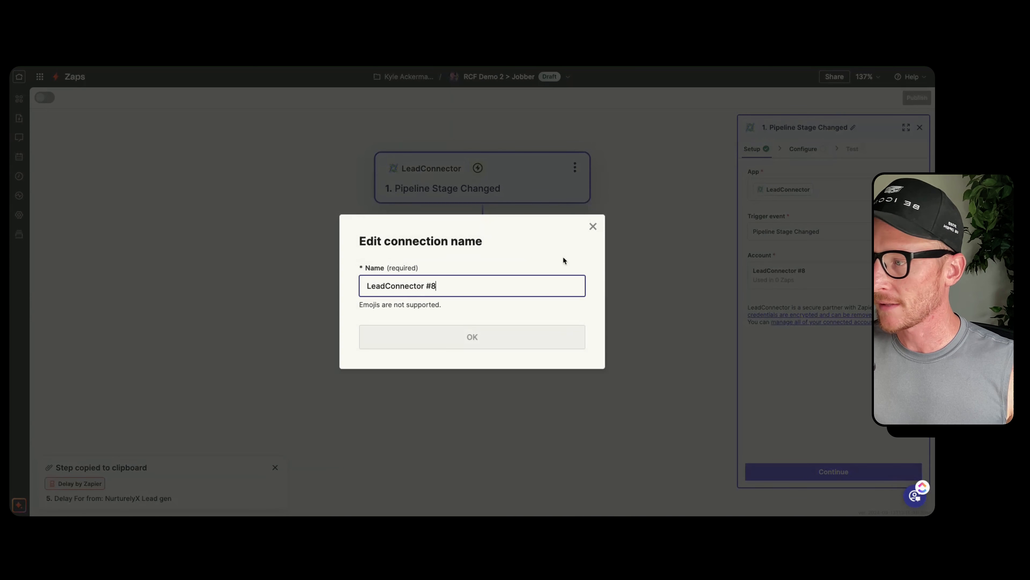
triple_click(463, 289)
type("RCF D")
type("emo 2")
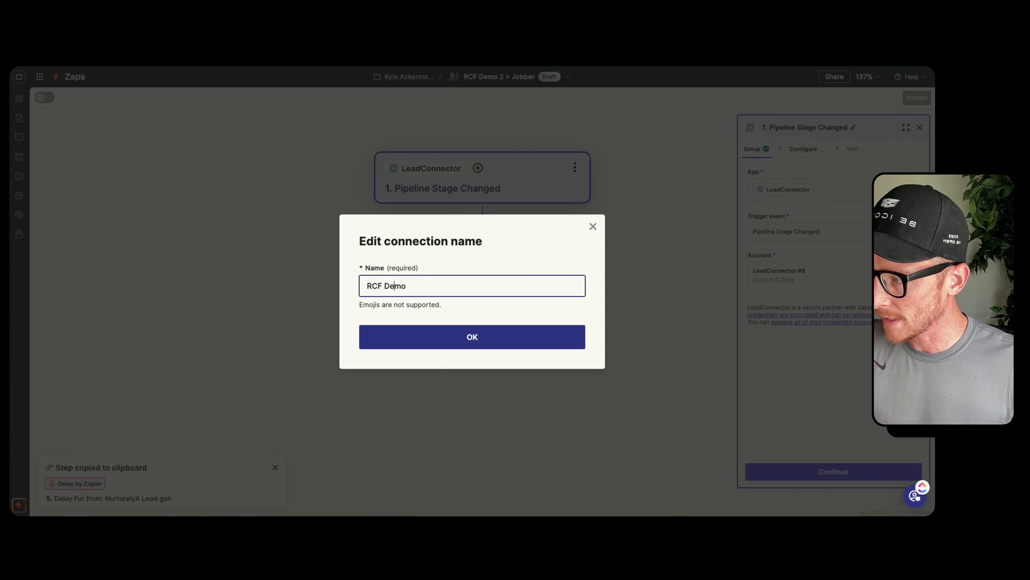
left_click(511, 341)
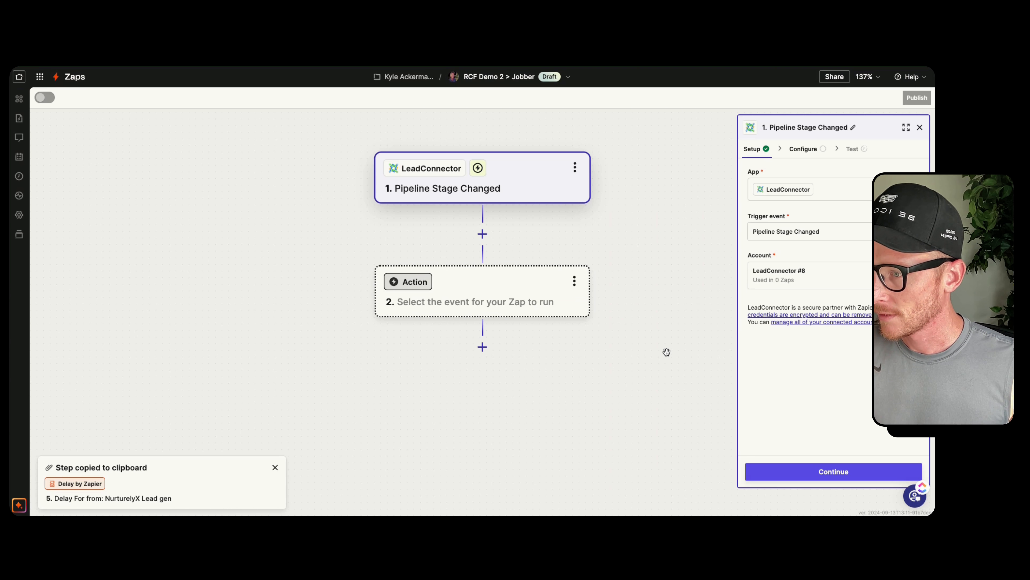
Configure the trigger for the Leads pipeline and the Estimate Delivered stage
left_click(822, 475)
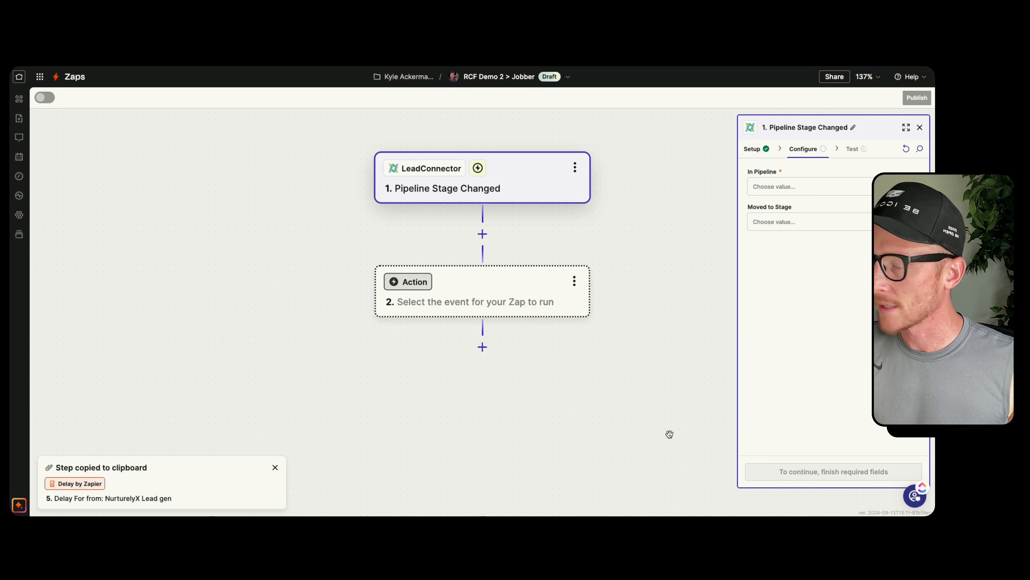
left_click(769, 187)
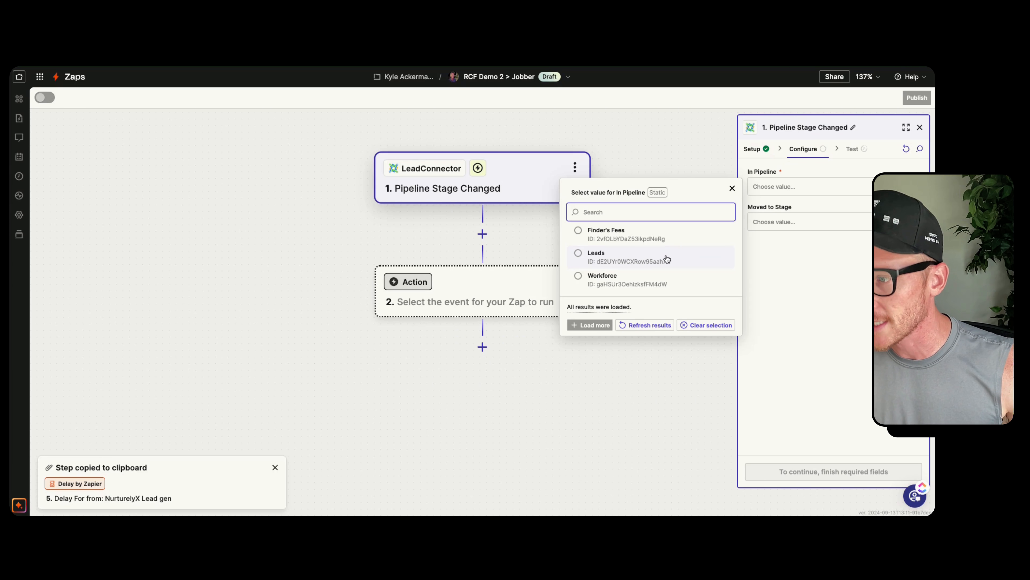
left_click(667, 258)
left_click(789, 223)
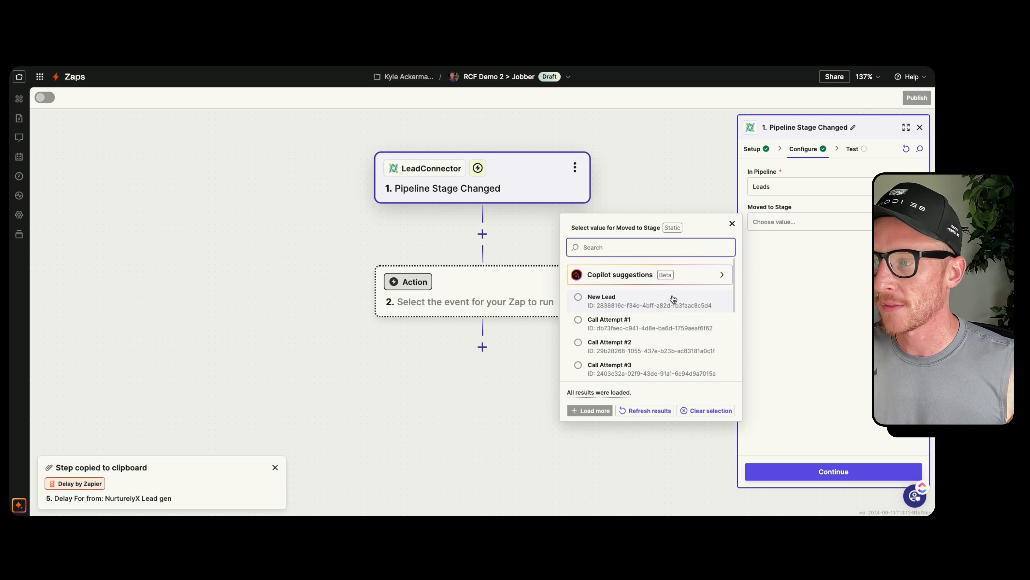
scroll(658, 332, "down", 1)
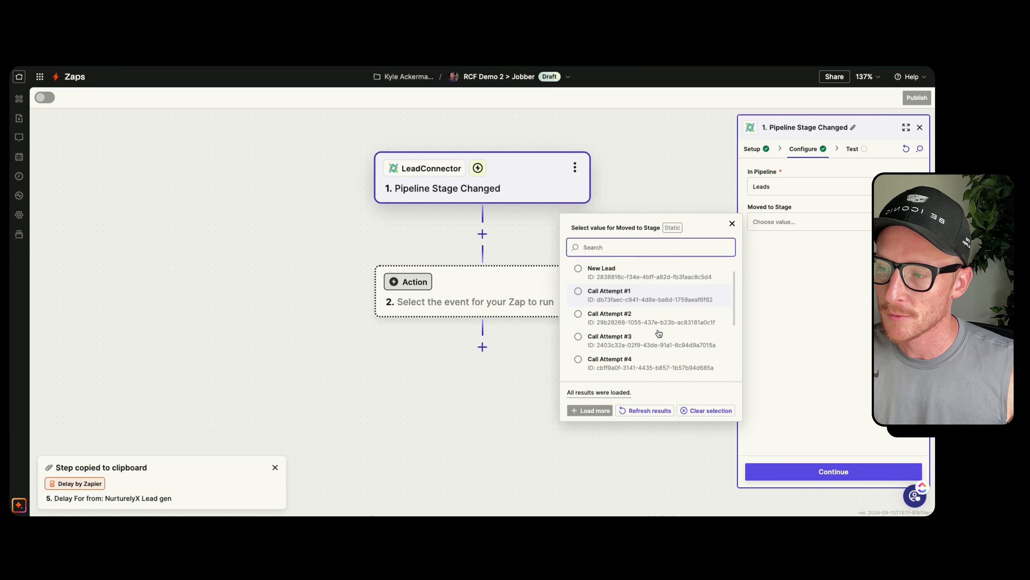
scroll(659, 333, "down", 5)
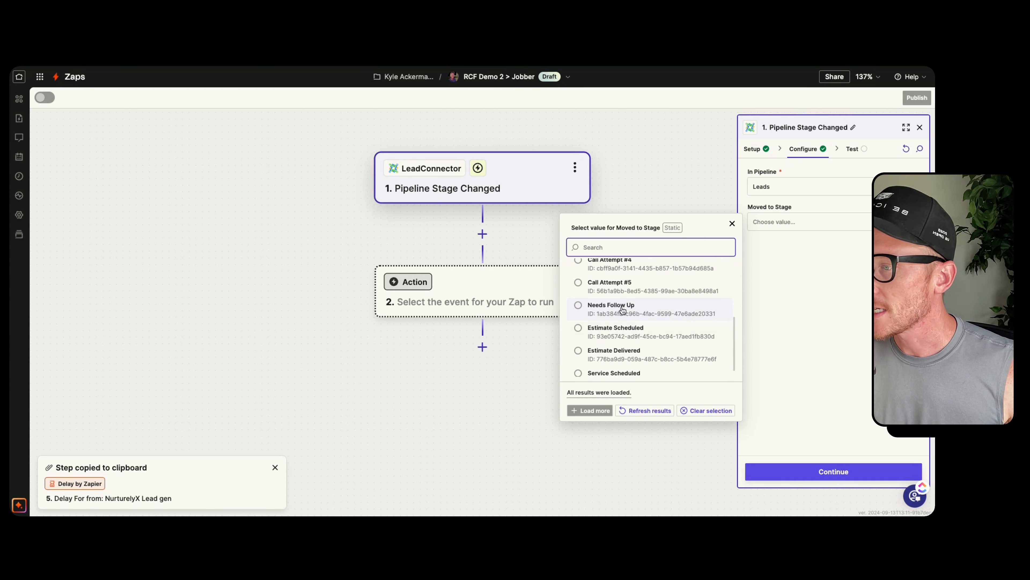
scroll(622, 312, "down", 1)
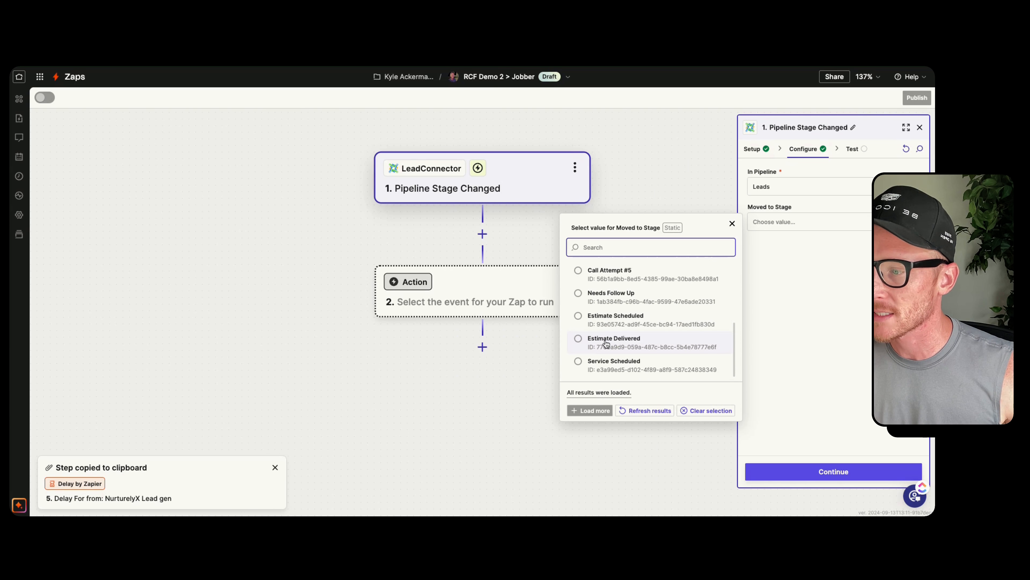
left_click(629, 340)
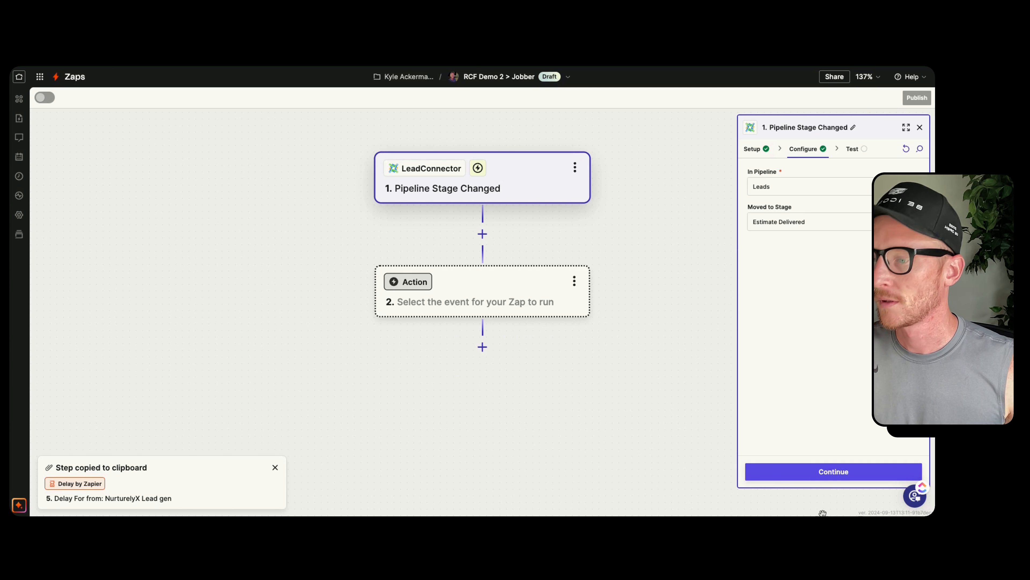
Test the Pipeline Stage Changed trigger to pull in a sample record
left_click(830, 471)
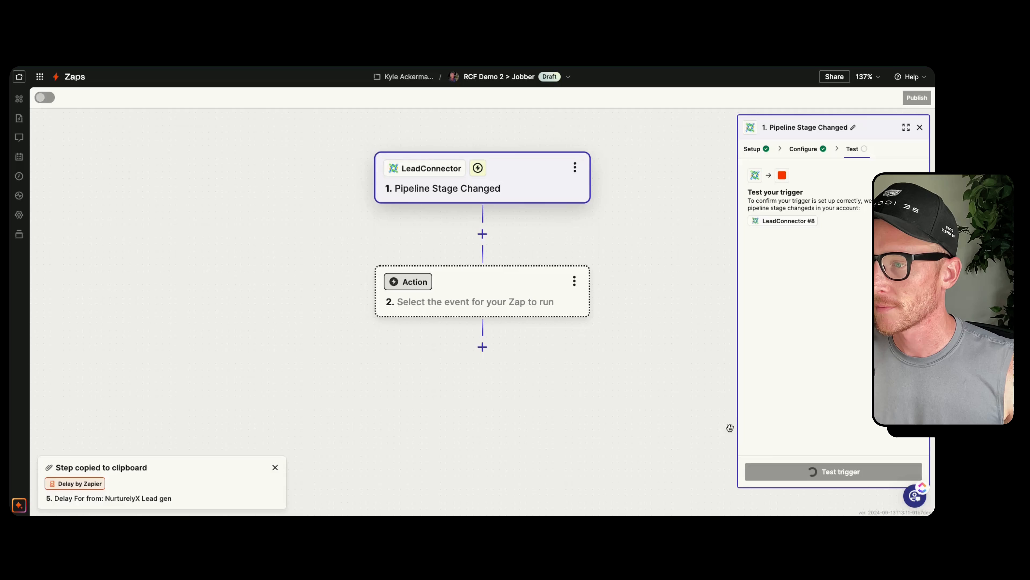
left_click(829, 467)
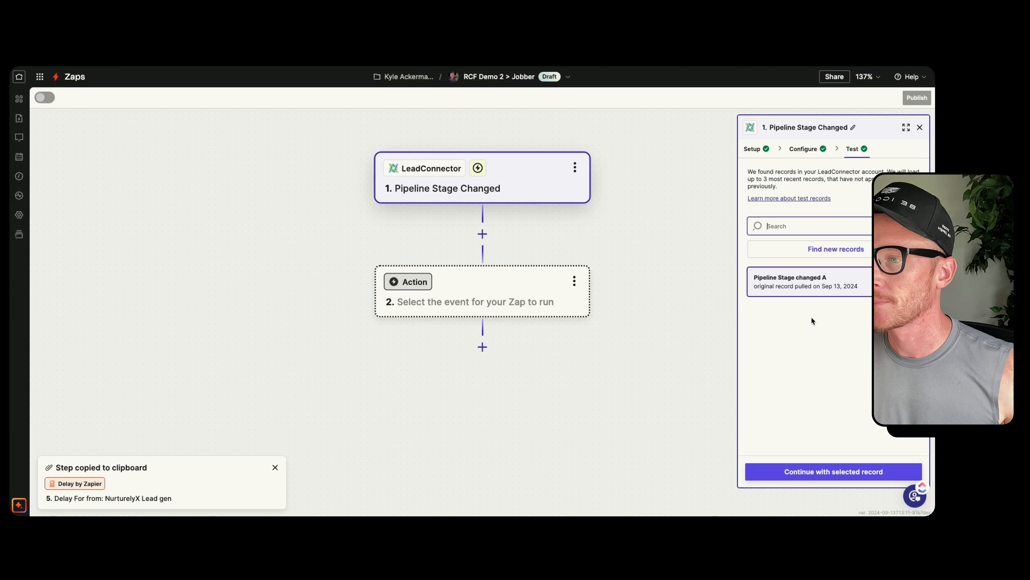
mouse_move(770, 282)
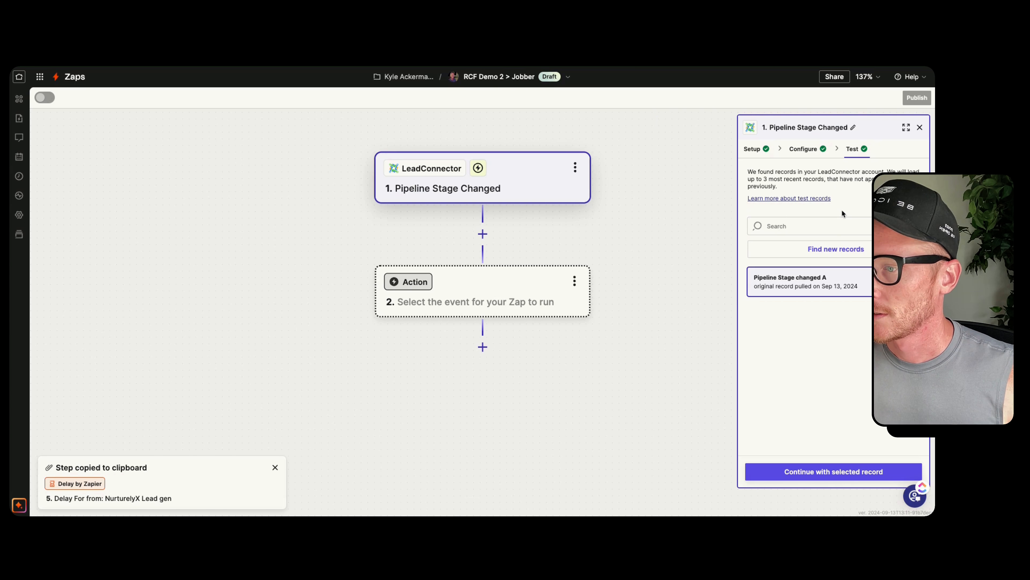
Return to the trigger's setup and edit the LeadConnector #8 connection name to RCF Demo 2
left_click(802, 149)
left_click(753, 148)
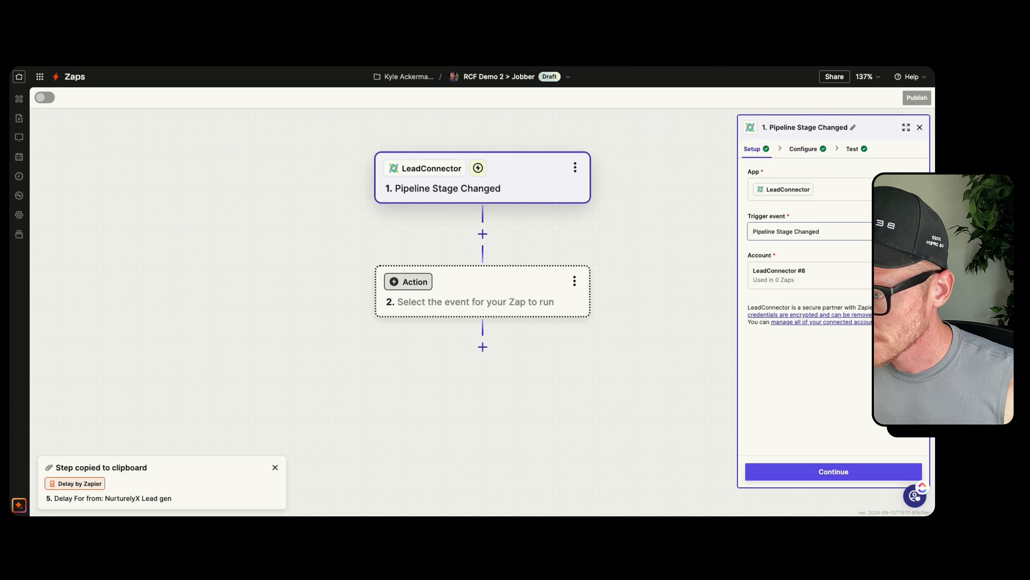
left_click(911, 275)
left_click(872, 327)
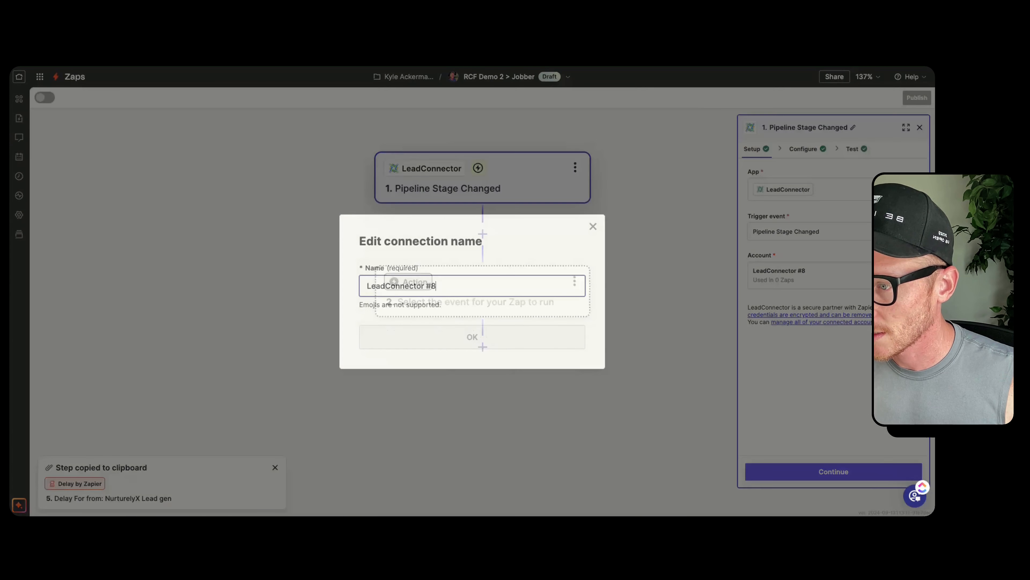
triple_click(471, 287)
type("RCF ")
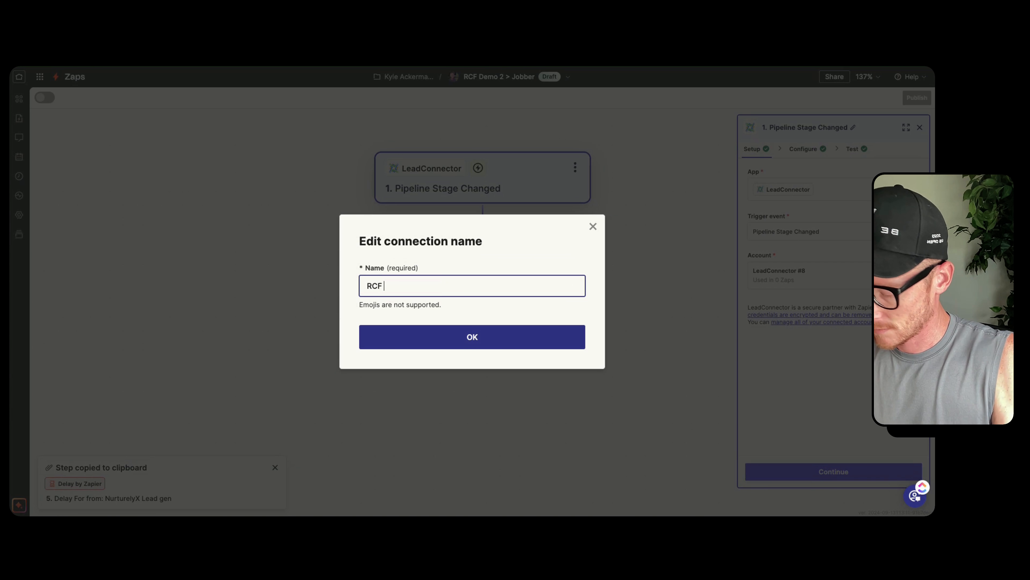
type("Demo 2")
left_click(473, 336)
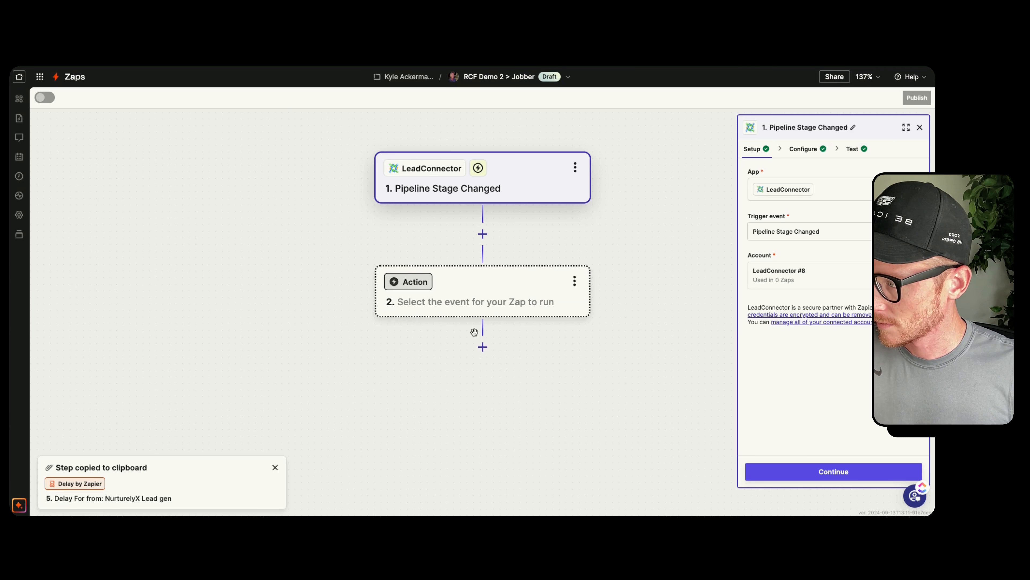
Continue through the trigger's sections and accept the selected test record, Pipeline Stage changed A
left_click(807, 476)
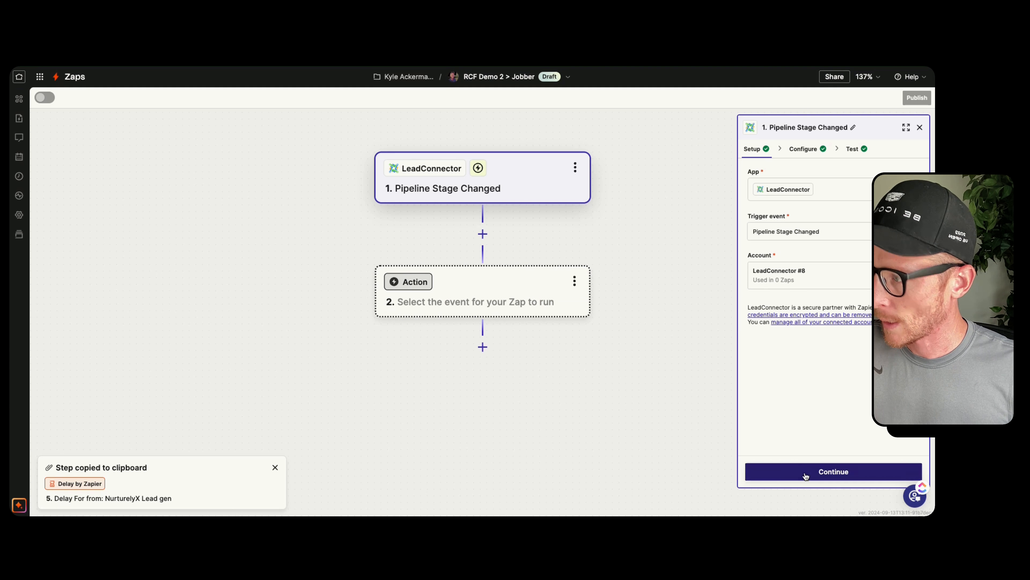
left_click(836, 478)
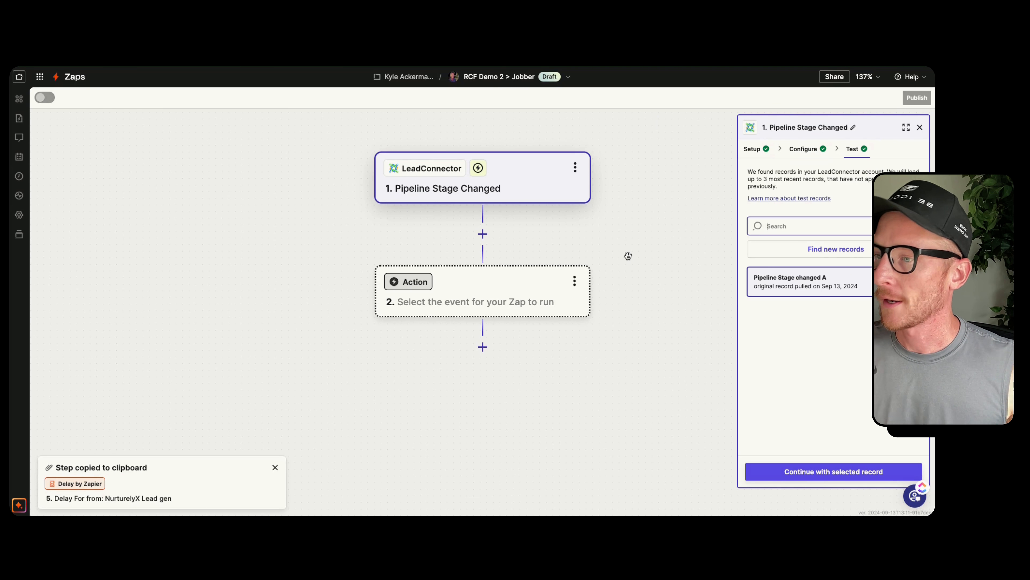
left_click(839, 476)
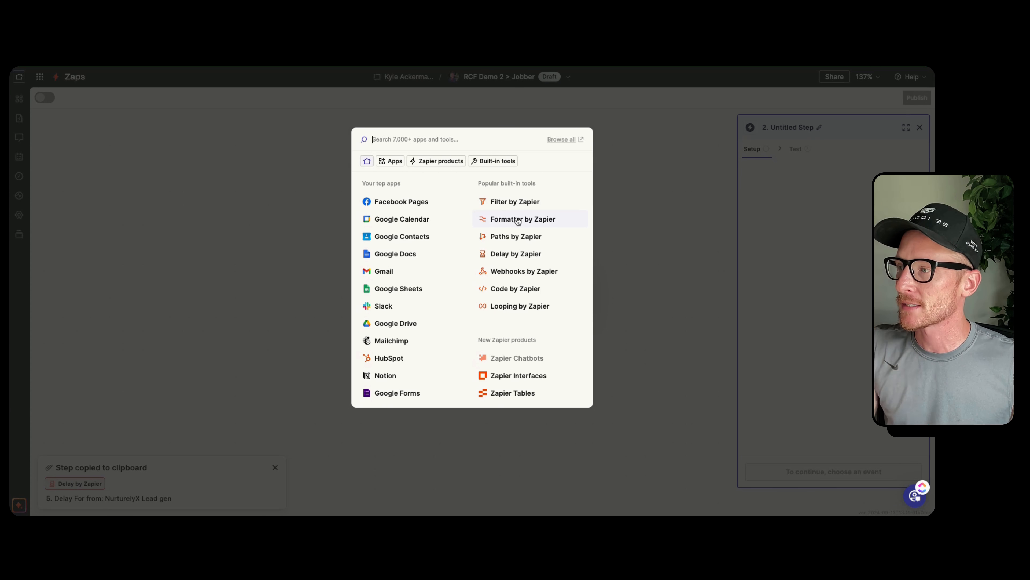
Search the action apps for jobber and close the app picker without choosing one
type("jobber")
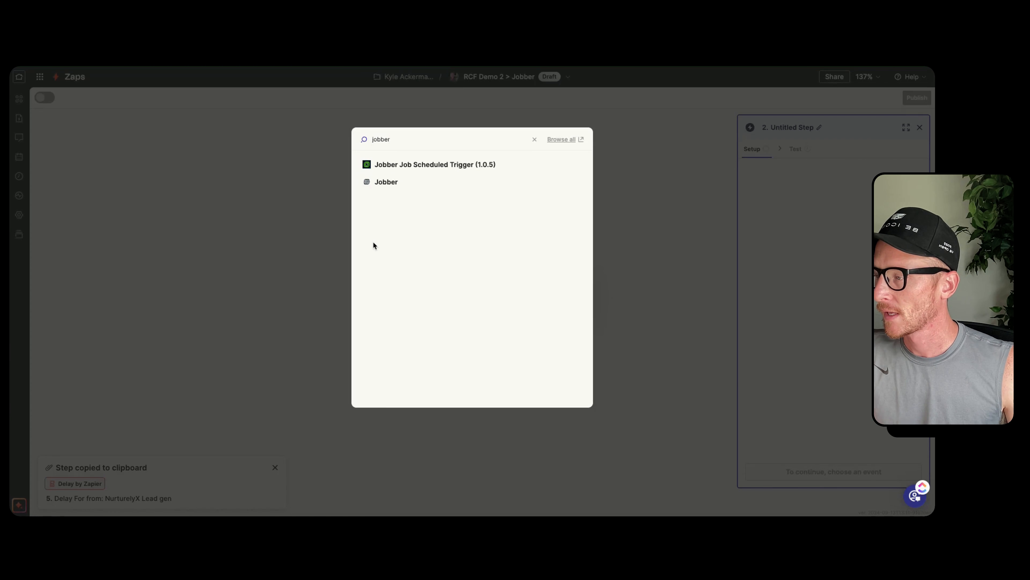
left_click(654, 241)
left_click(622, 324)
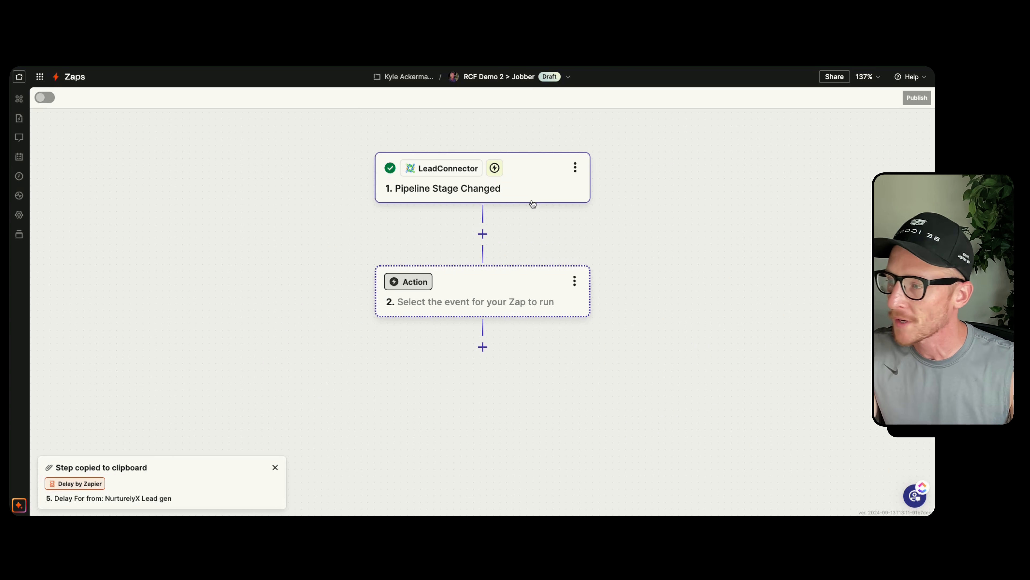
Search the action apps for jobber and choose Jobber as the app for step 2
left_click(545, 291)
left_click(673, 186)
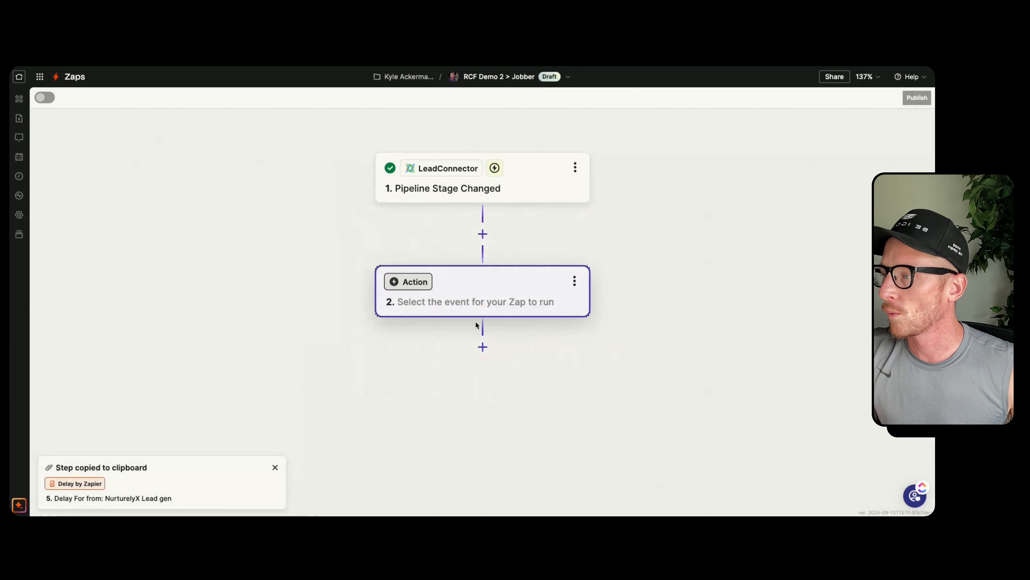
left_click(406, 303)
type("jobber")
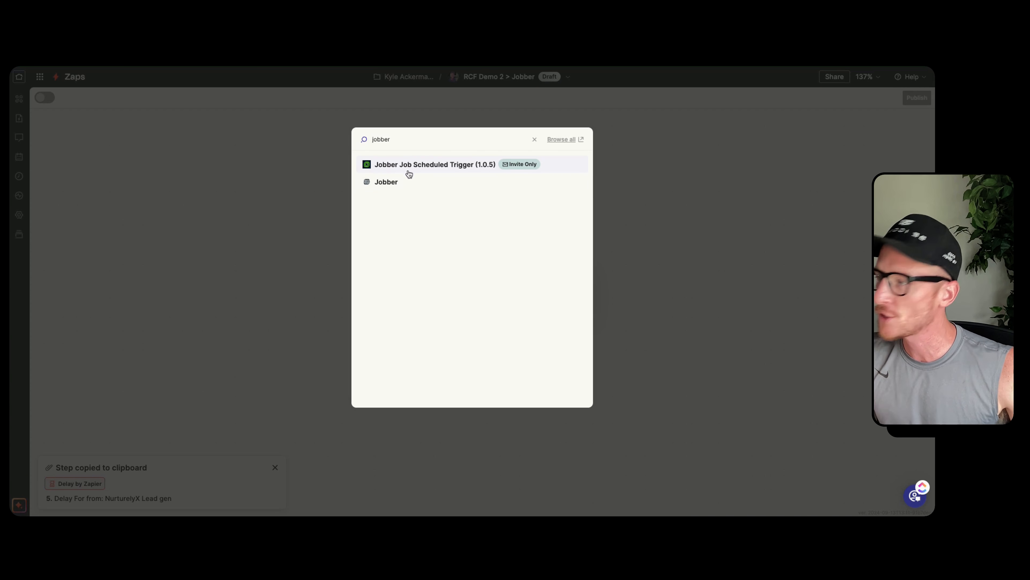
left_click(407, 182)
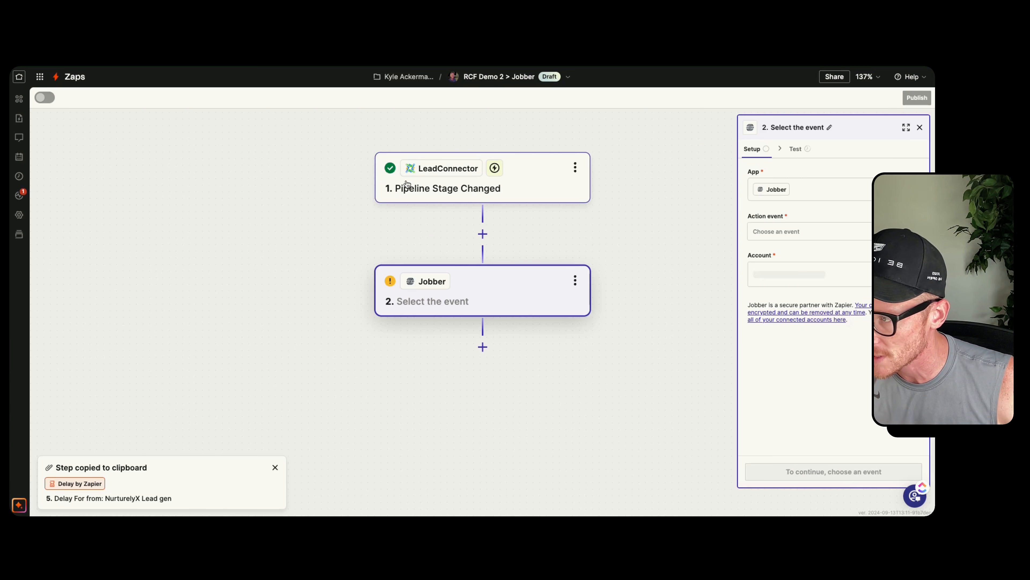
Look through the available Jobber action events and set the action event to Create Client
left_click(779, 232)
scroll(672, 285, "down", 3)
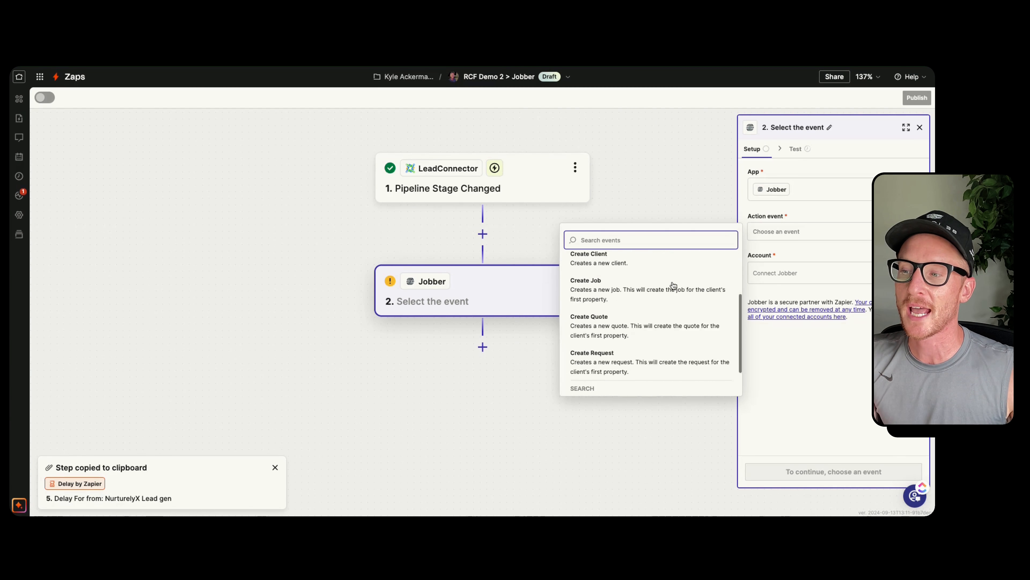
scroll(673, 285, "down", 2)
scroll(673, 286, "up", 5)
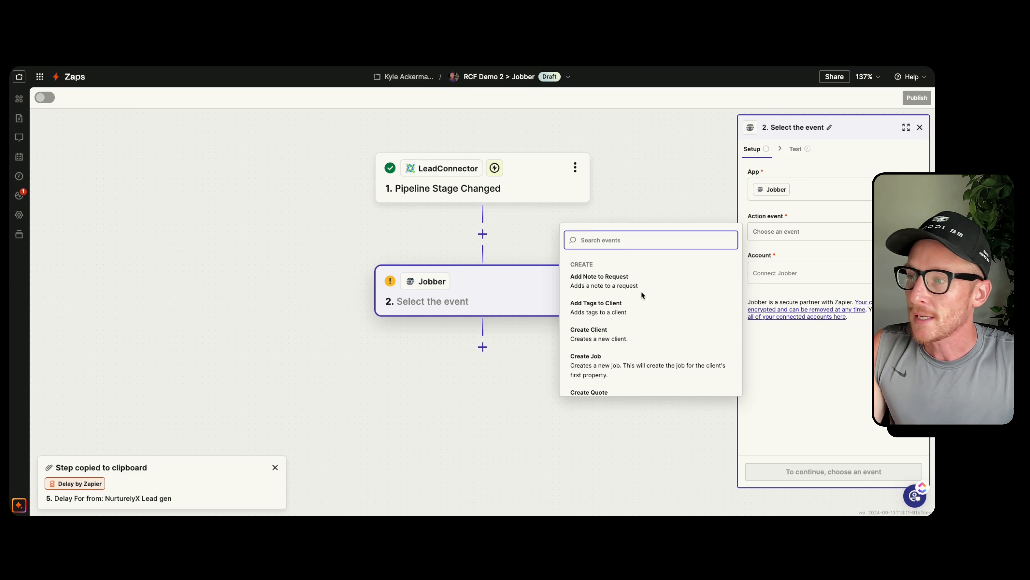
scroll(632, 292, "down", 2)
scroll(633, 292, "up", 2)
scroll(633, 294, "down", 2)
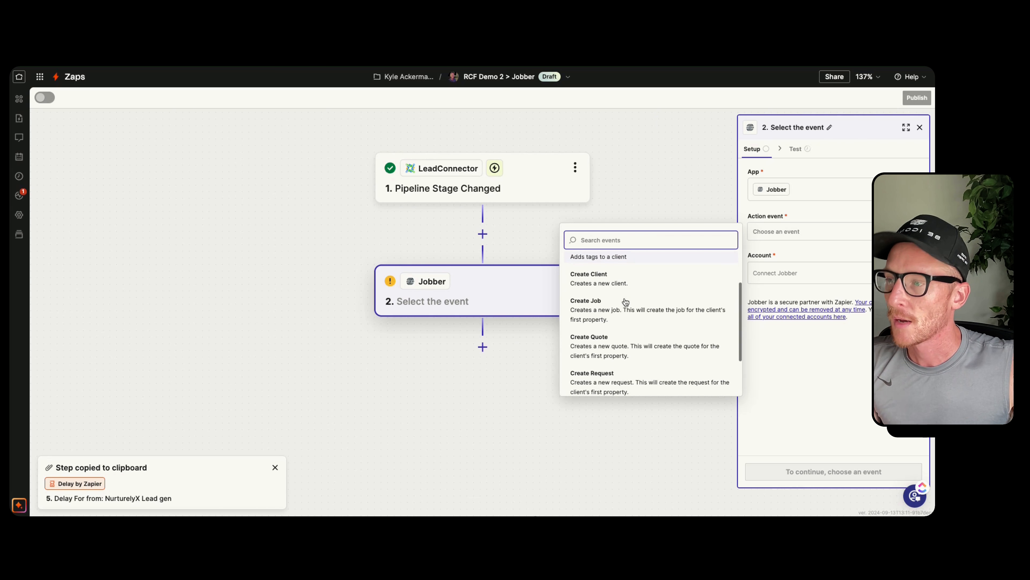
scroll(640, 293, "down", 2)
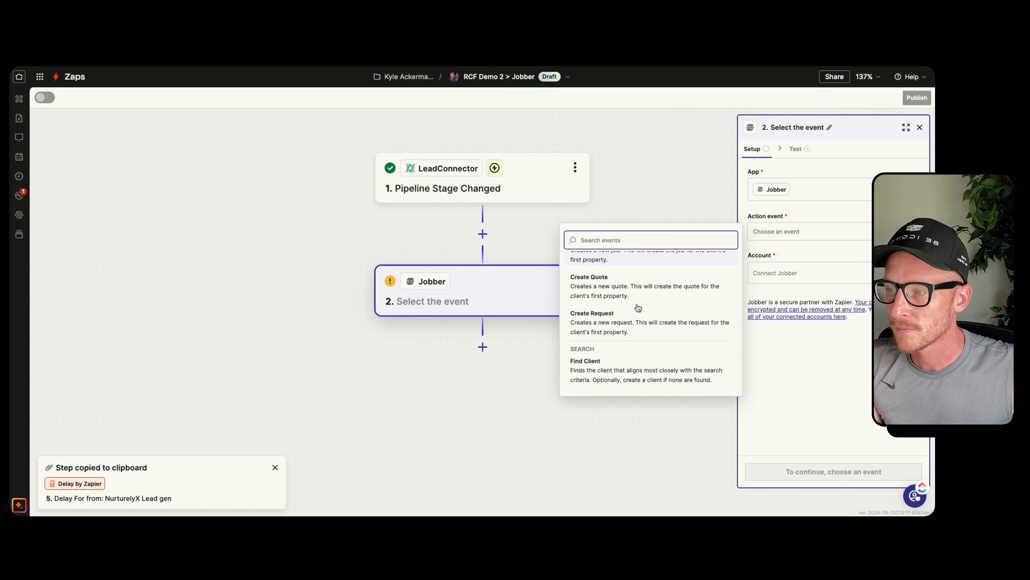
scroll(617, 348, "up", 3)
left_click(619, 338)
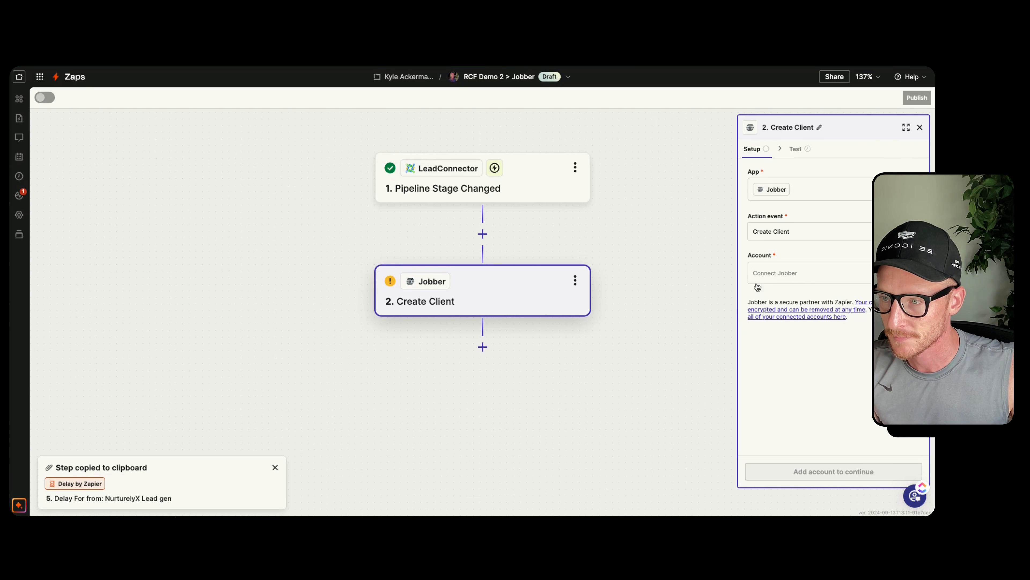
Start connecting a Jobber account and try to log in with the saved account e-mail and password
left_click(903, 273)
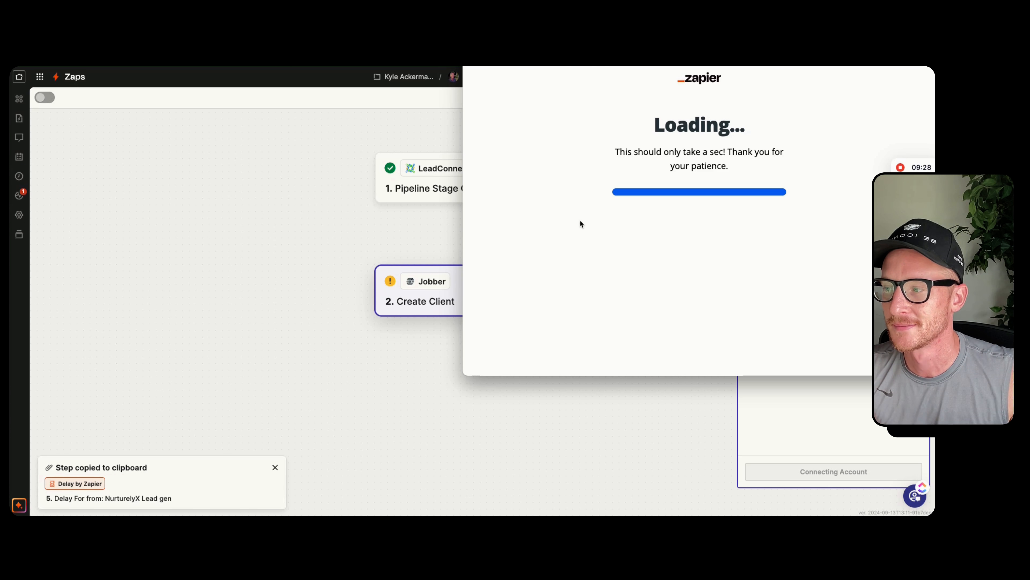
left_click(578, 114)
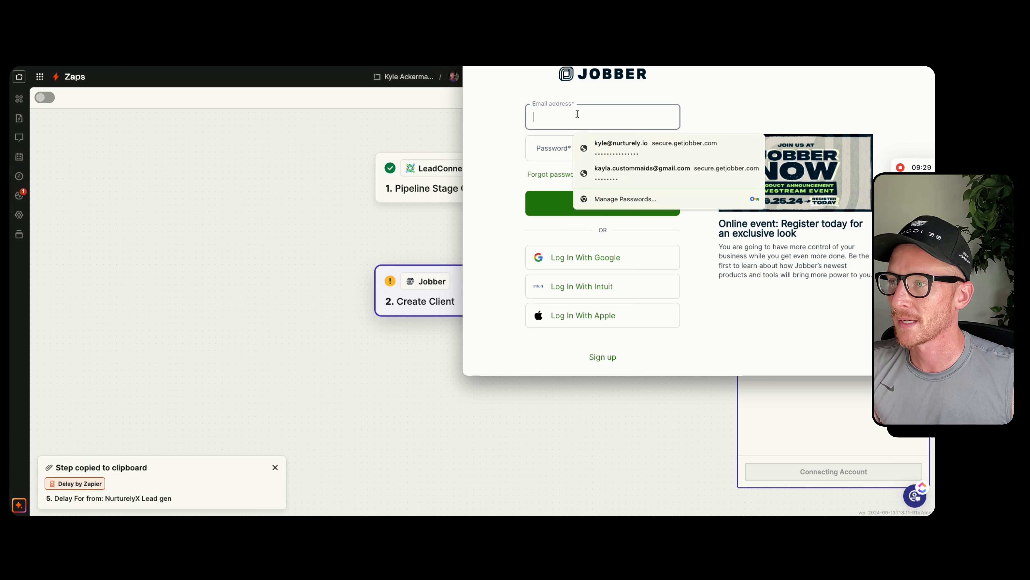
left_click(607, 144)
left_click(571, 204)
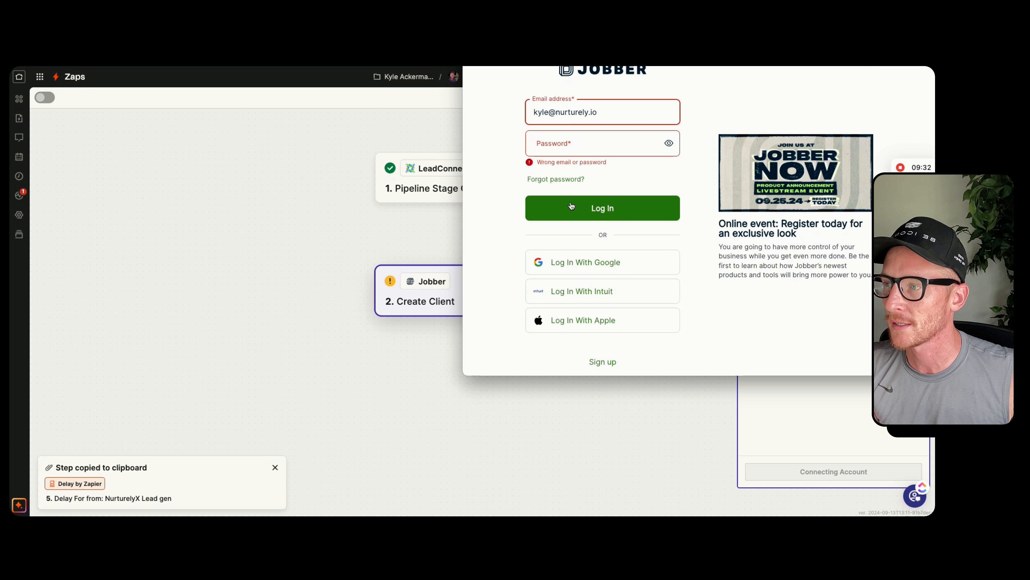
left_click(565, 144)
left_click(597, 168)
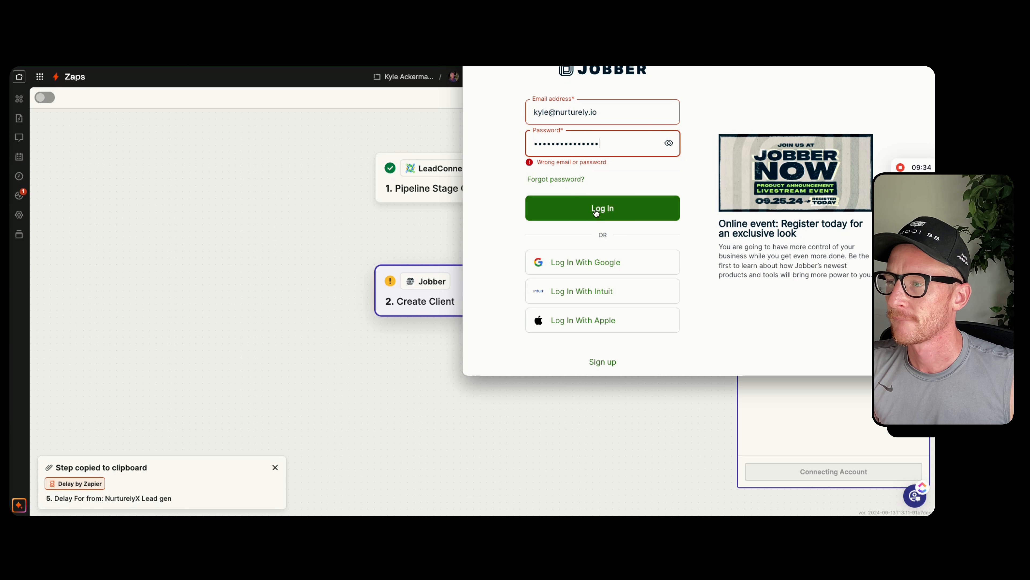
key("Return")
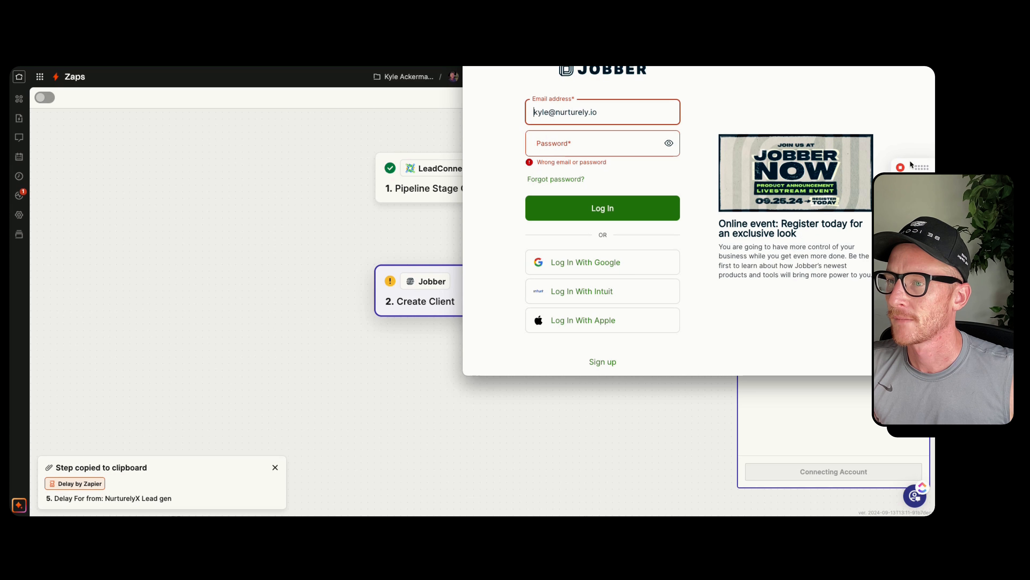
mouse_move(913, 169)
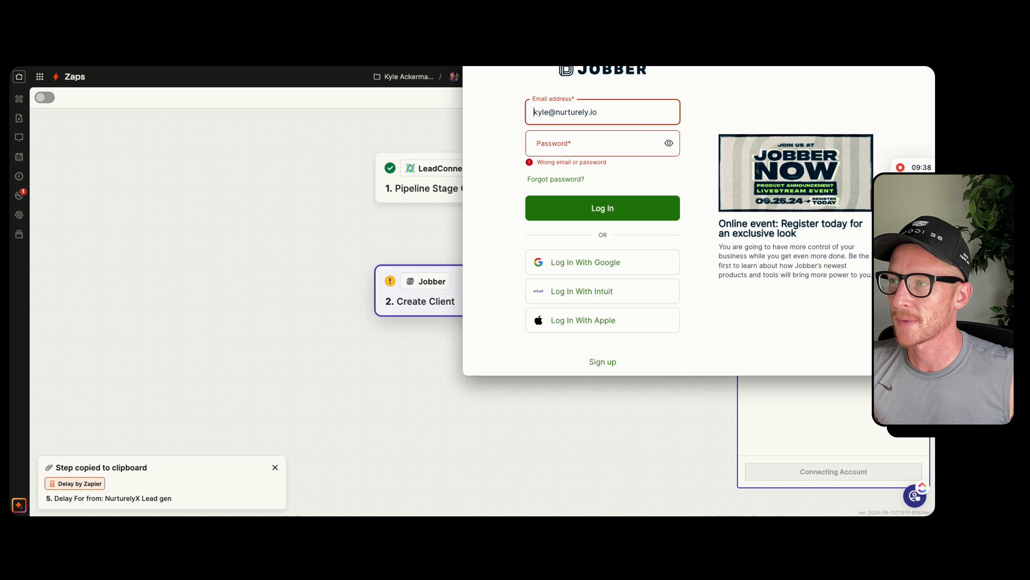
left_click_drag(791, 53, 459, 53)
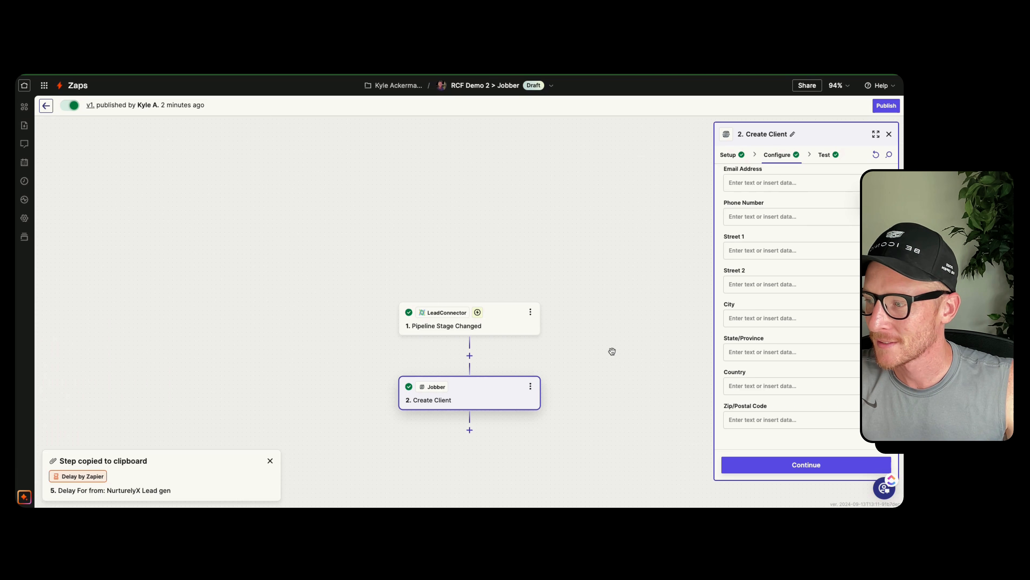
Clear the First Name field of the Create Client action and map it again to the trigger's First Name value
scroll(449, 392, "up", 1)
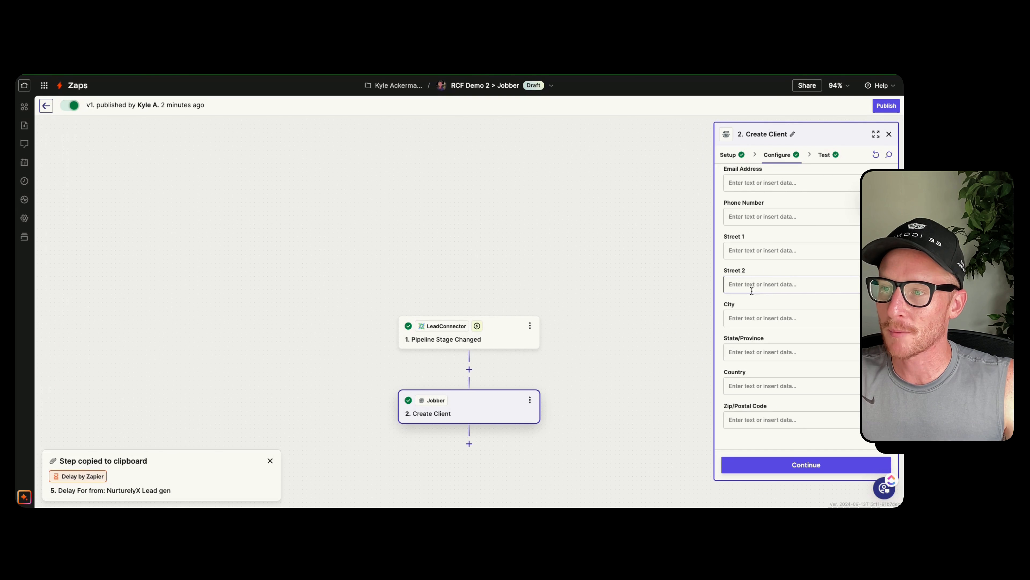
scroll(764, 289, "up", 3)
scroll(764, 290, "up", 1)
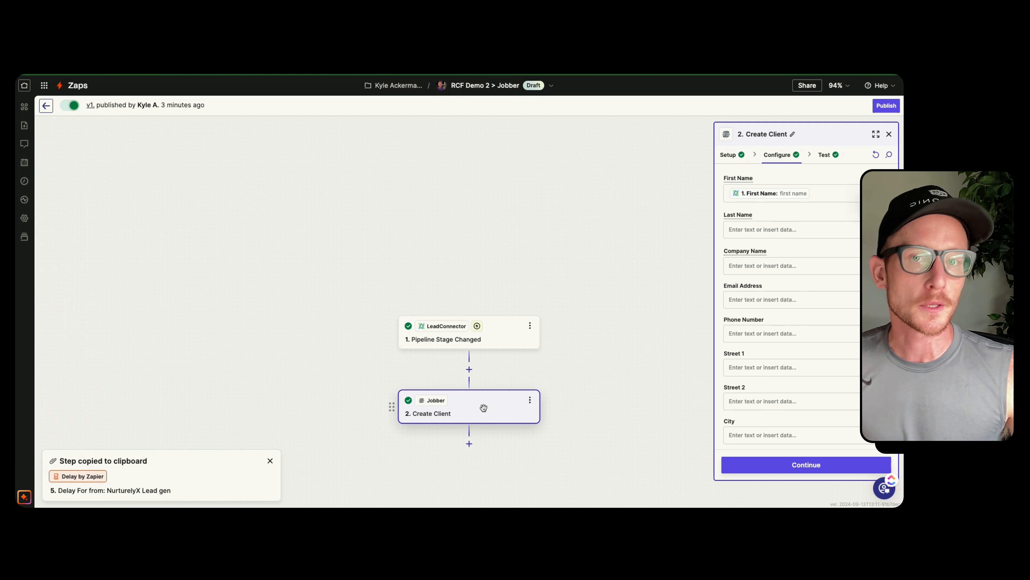
left_click(821, 195)
key("BackSpace")
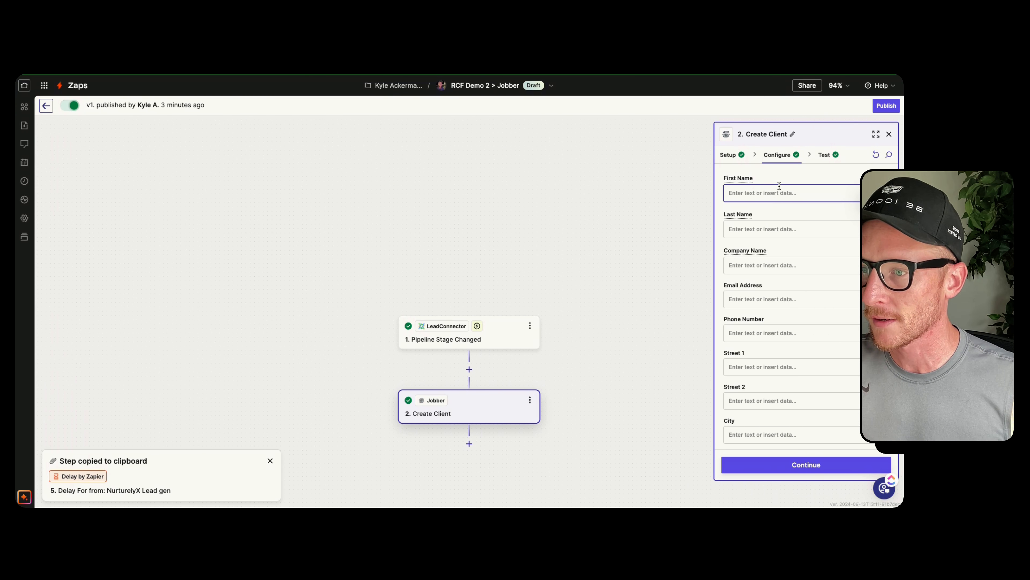
scroll(775, 218, "down", 1)
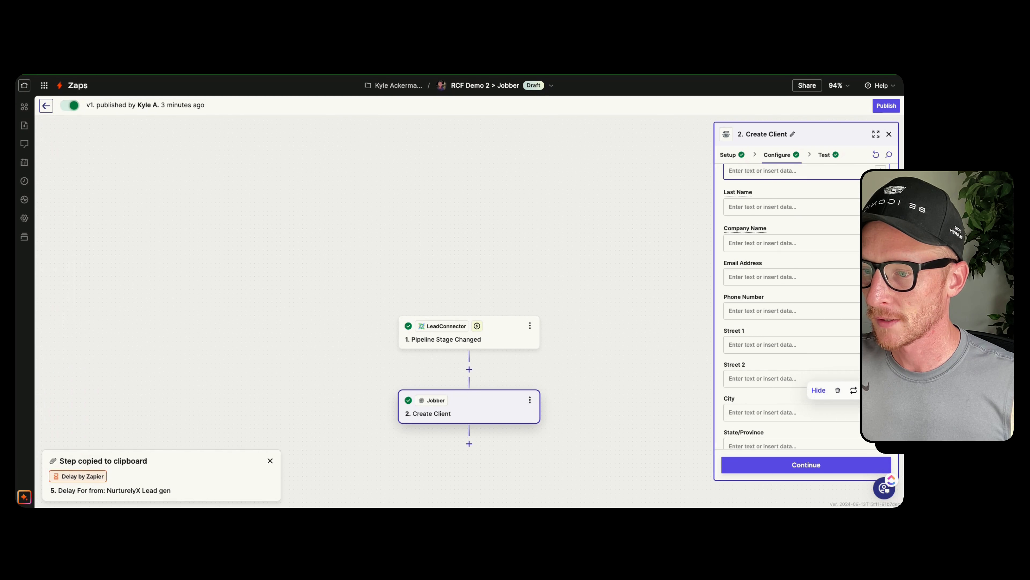
scroll(854, 220, "up", 1)
left_click(881, 193)
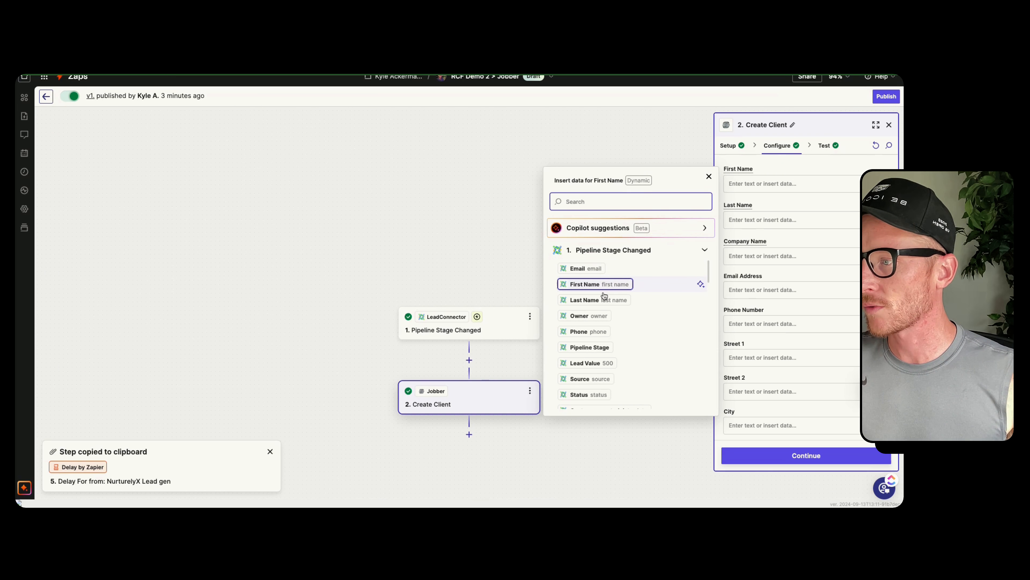
left_click(580, 284)
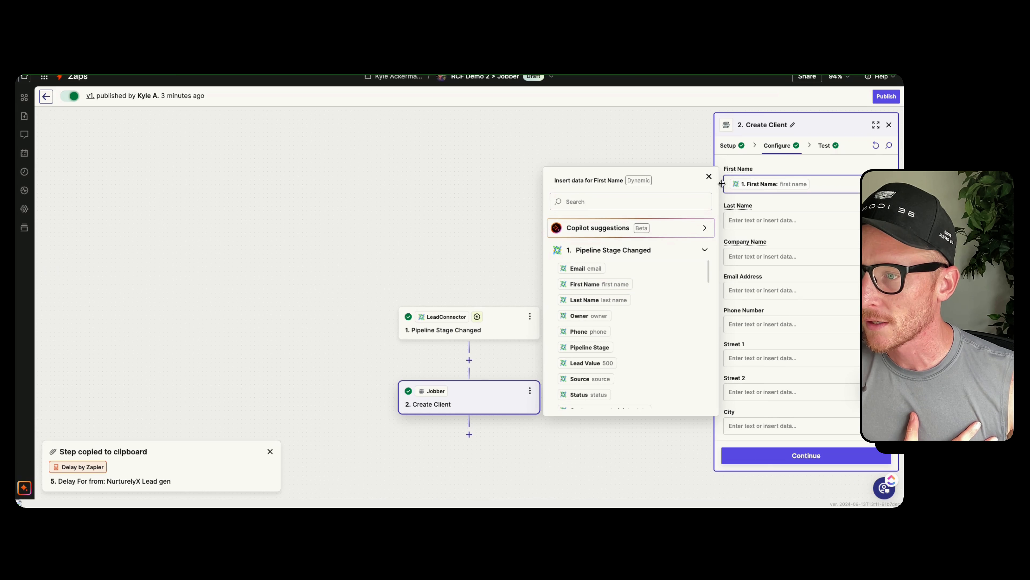
left_click(758, 167)
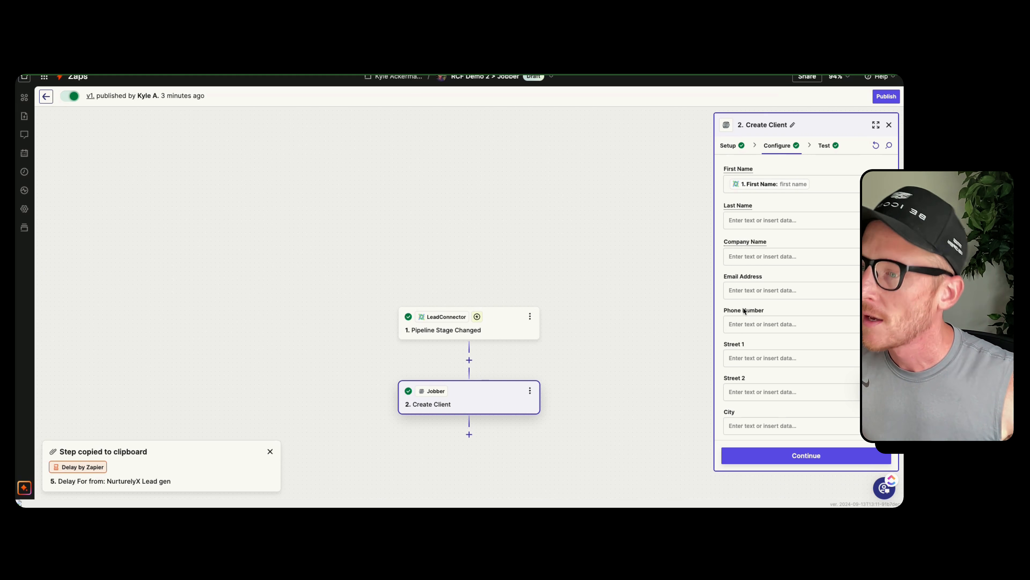
Map the client's Last Name field to the Last Name value from Pipeline Stage Changed
scroll(736, 324, "down", 3)
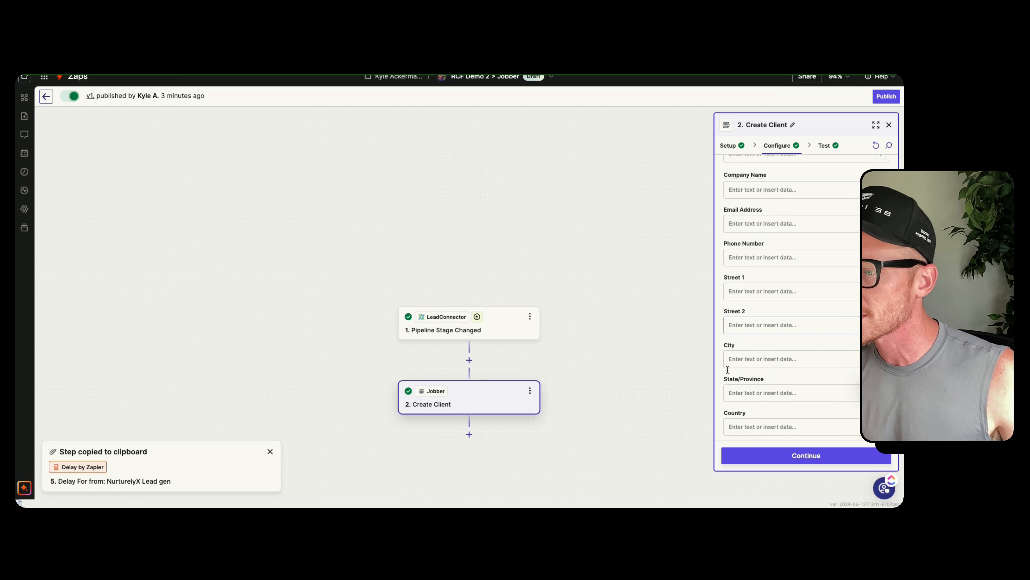
scroll(742, 333, "up", 3)
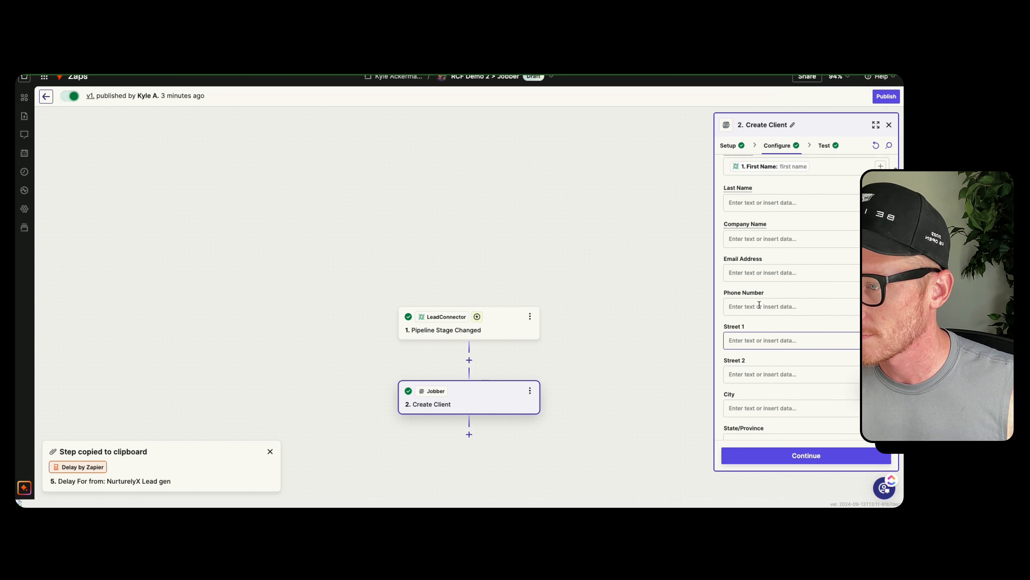
scroll(755, 310, "down", 1)
scroll(756, 308, "up", 1)
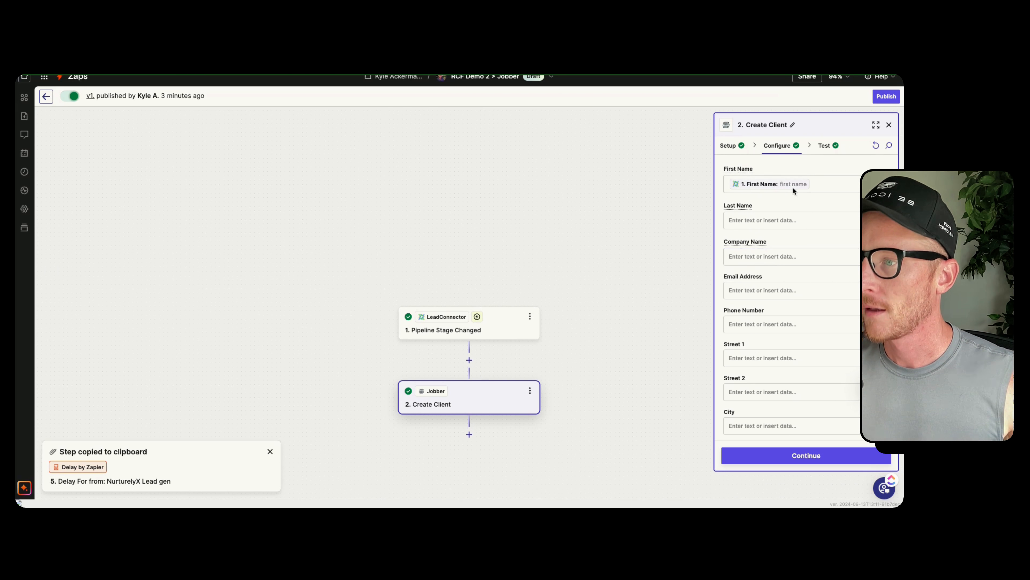
left_click(832, 219)
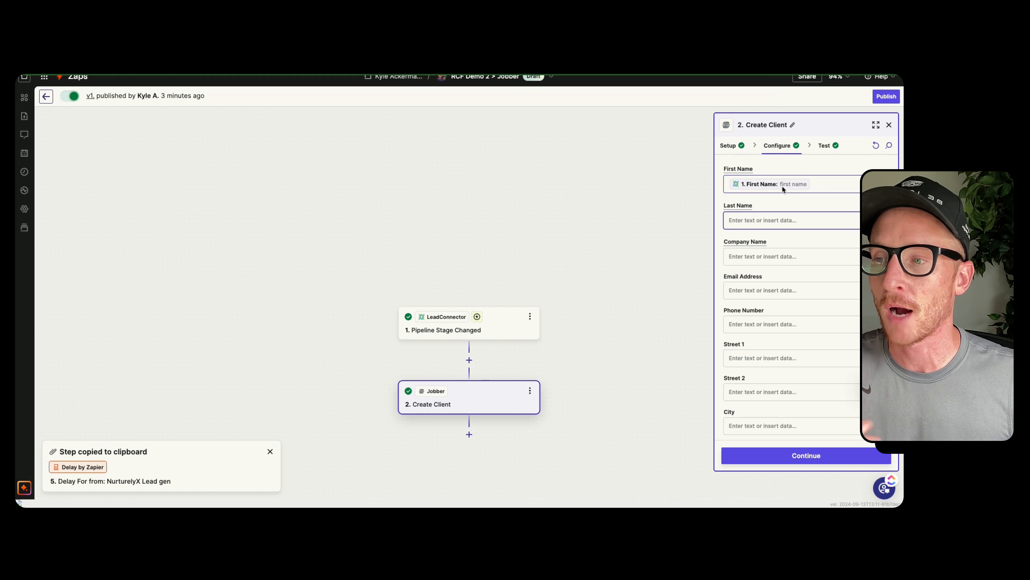
left_click(792, 220)
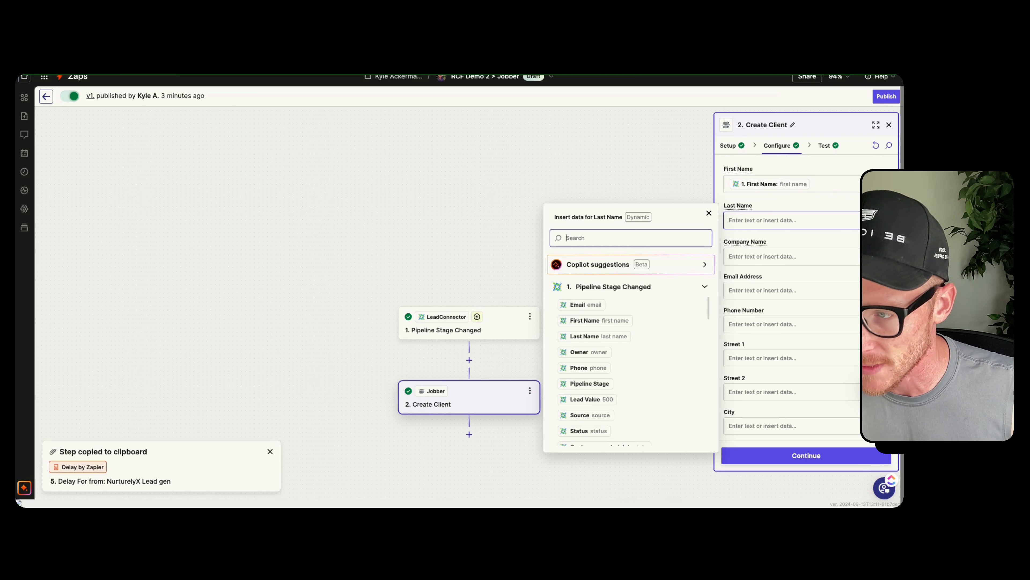
left_click(587, 336)
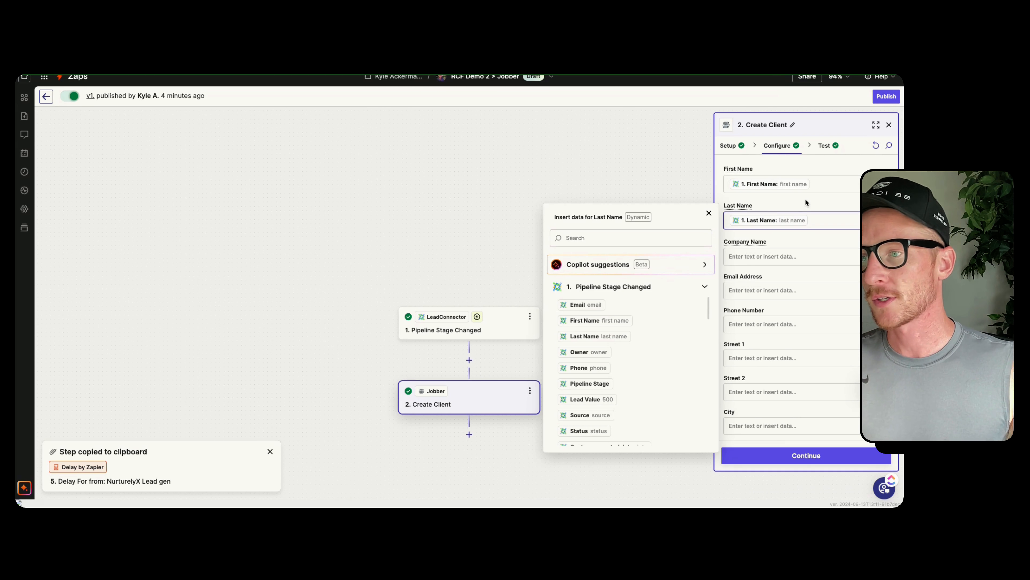
left_click(799, 220)
Map the client's Email Address to the trigger's Email value and Phone Number to its Phone value
scroll(812, 285, "down", 2)
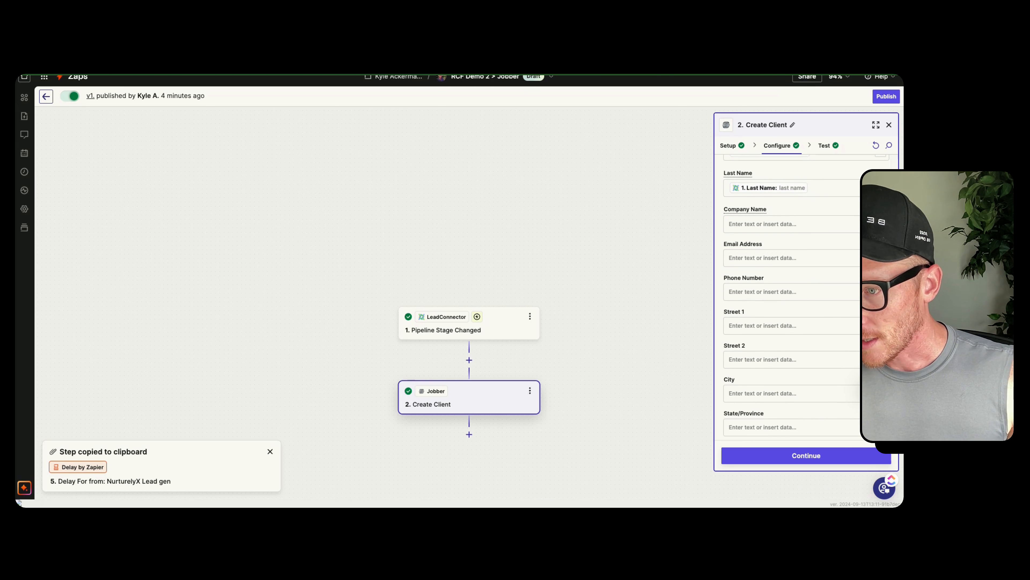
left_click(812, 258)
left_click(586, 345)
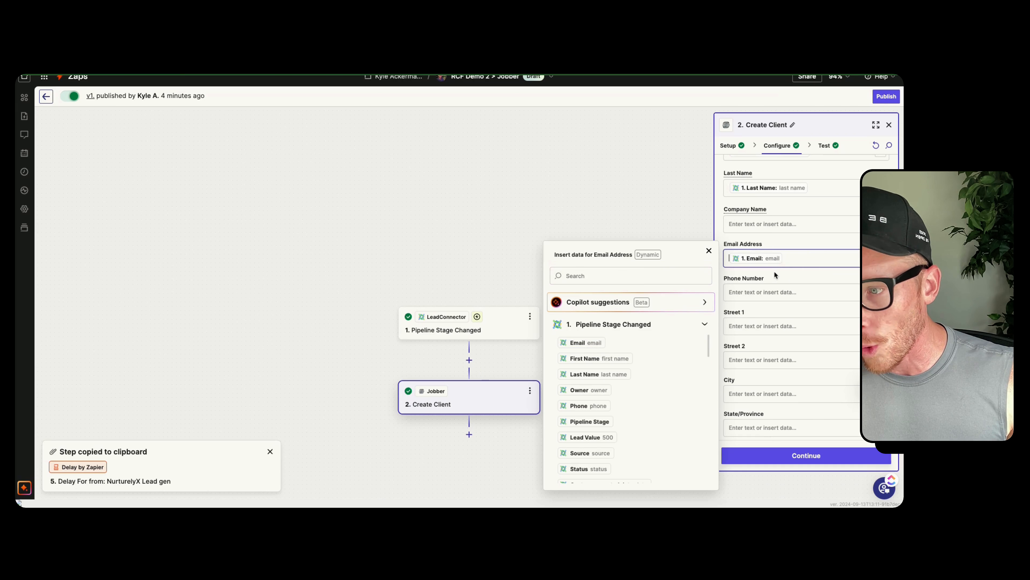
left_click(851, 292)
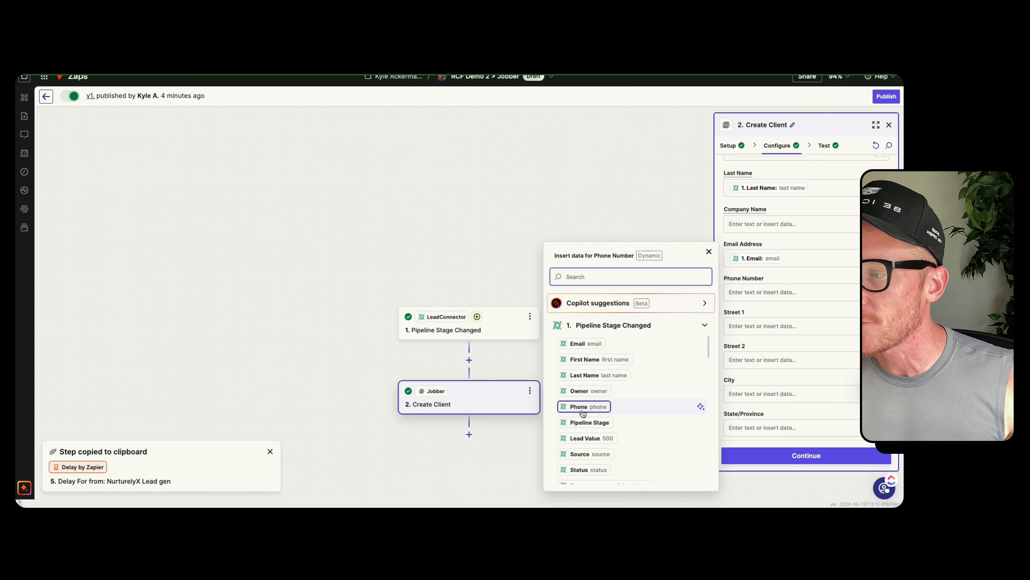
left_click(586, 407)
left_click(802, 271)
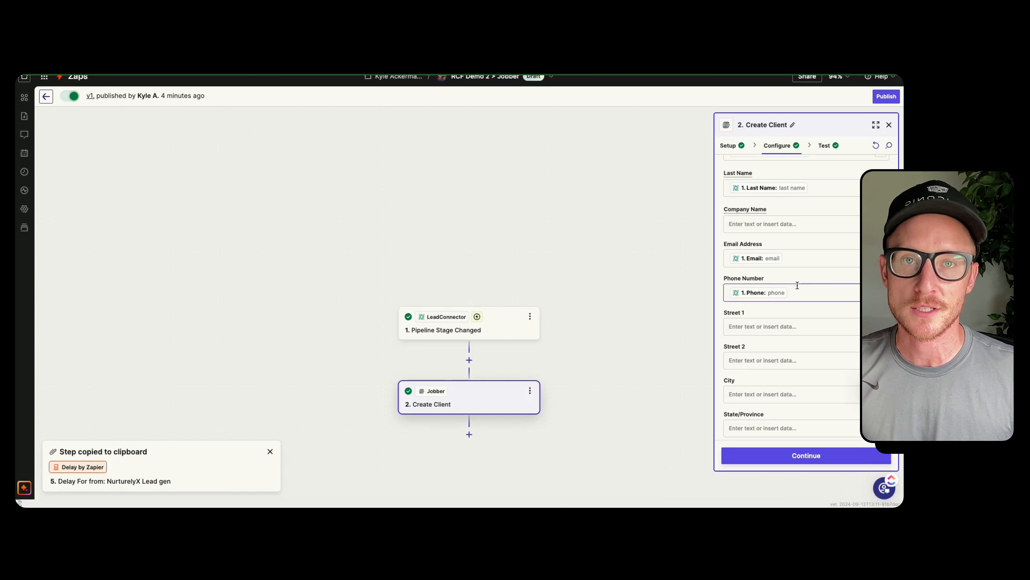
Map the client's Zip/Postal Code field to the Customer PostalCode value from Pipeline Stage Changed
scroll(799, 284, "down", 1)
scroll(794, 295, "down", 3)
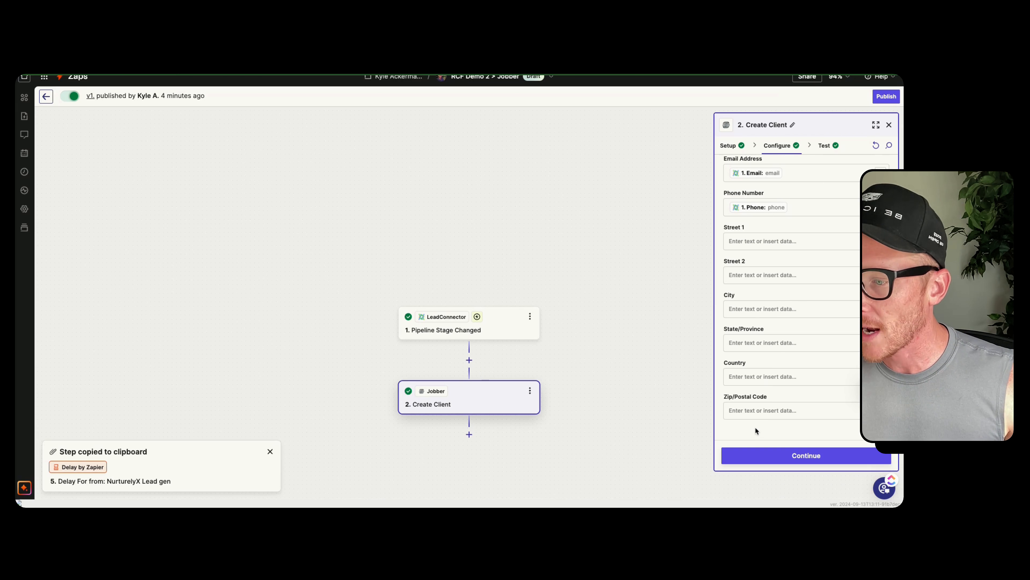
left_click(760, 411)
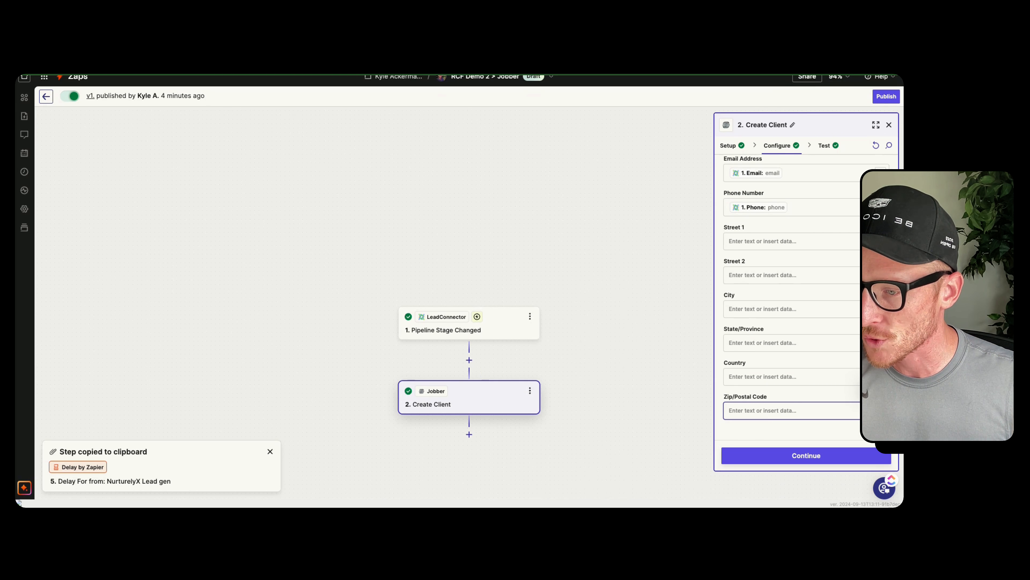
left_click(881, 410)
scroll(592, 395, "down", 10)
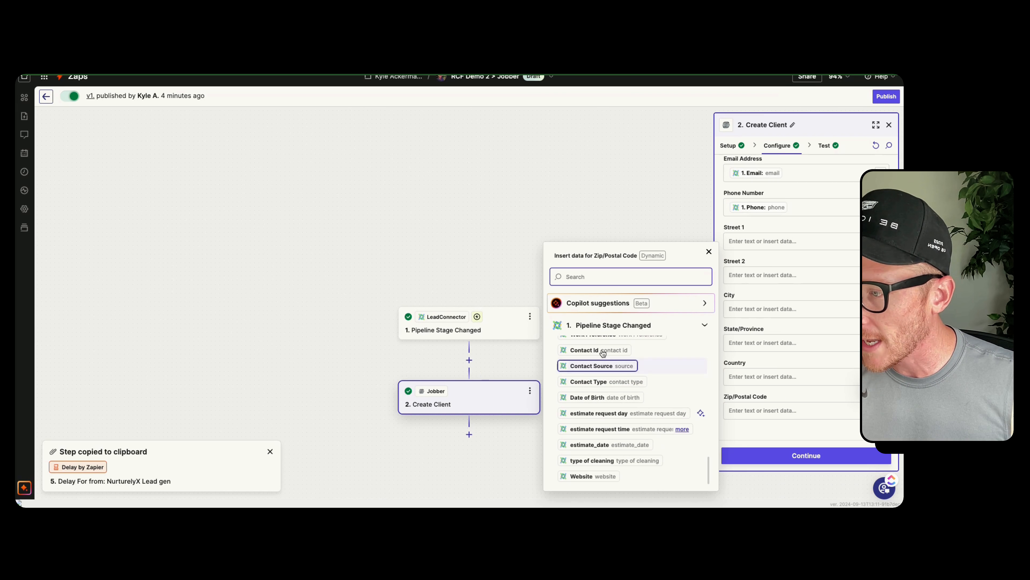
type("posta")
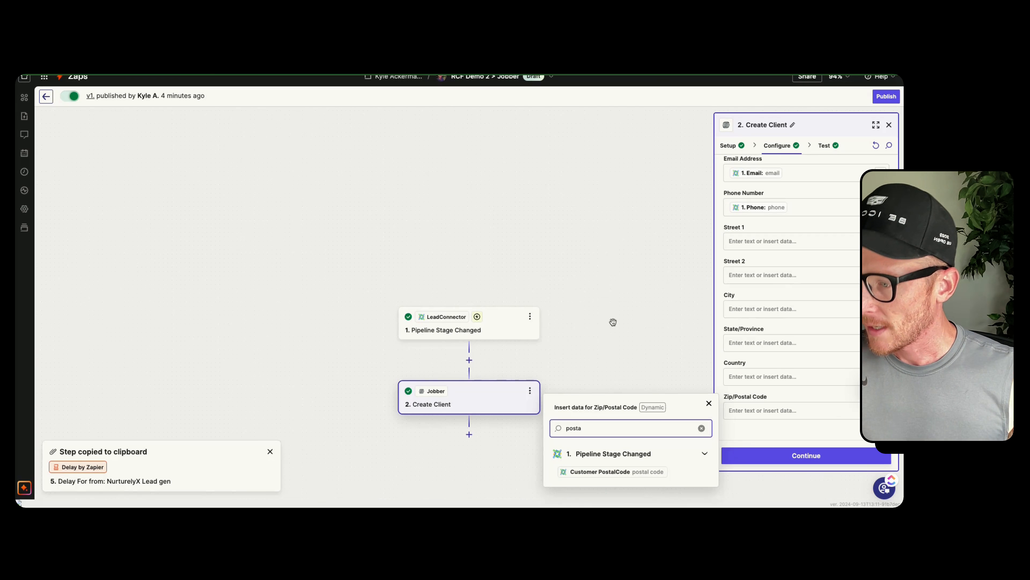
left_click(645, 474)
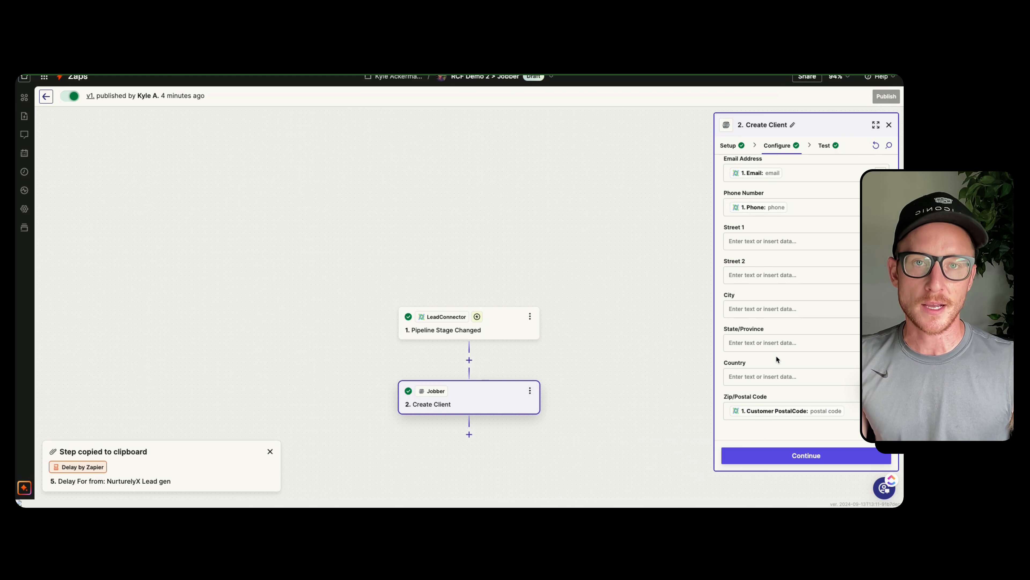
Finish configuring the Create Client action, retest it by sending a client to Jobber, and close the step details
scroll(779, 345, "up", 3)
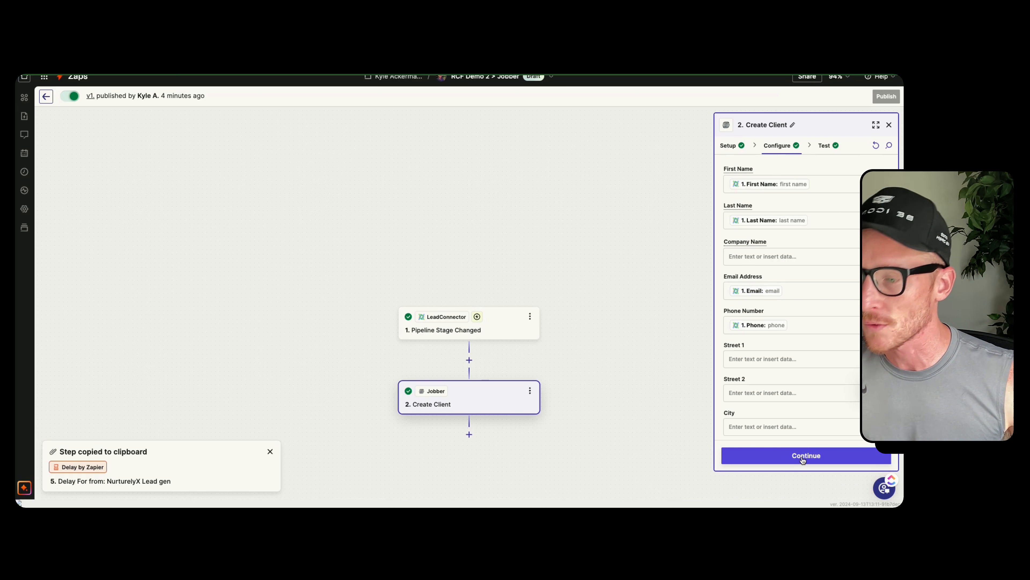
left_click(723, 453)
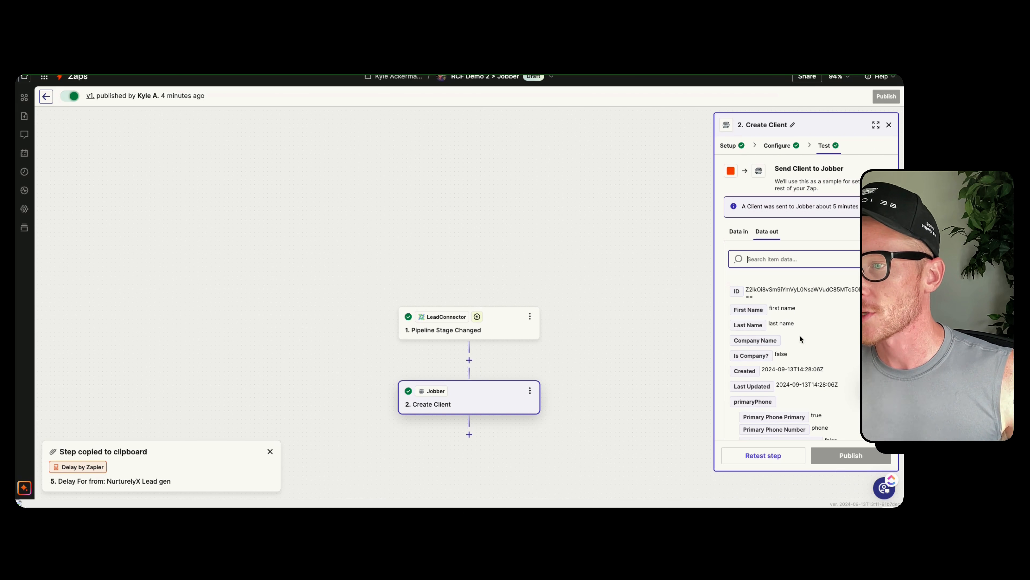
scroll(786, 372, "down", 3)
left_click(775, 455)
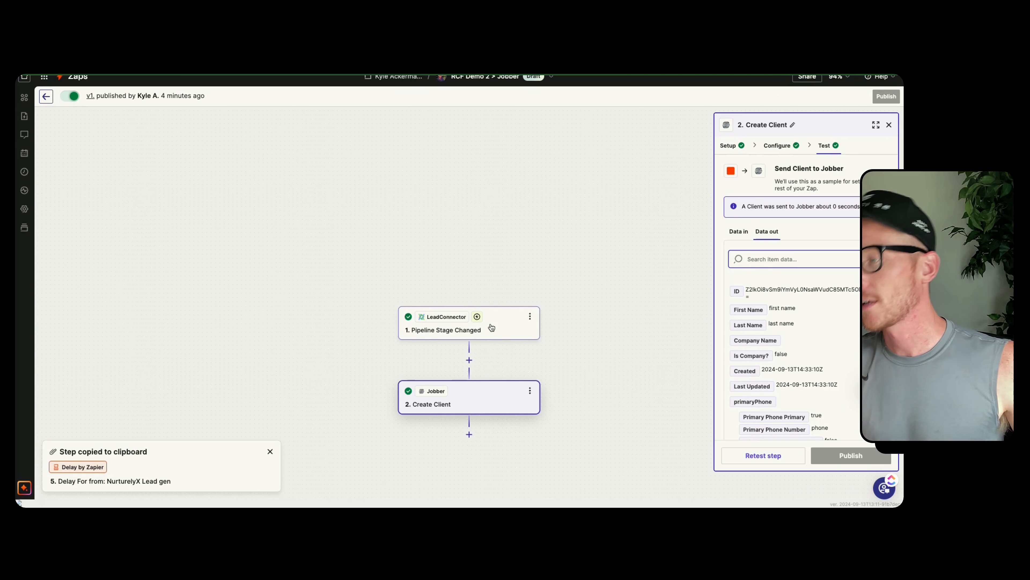
left_click(888, 124)
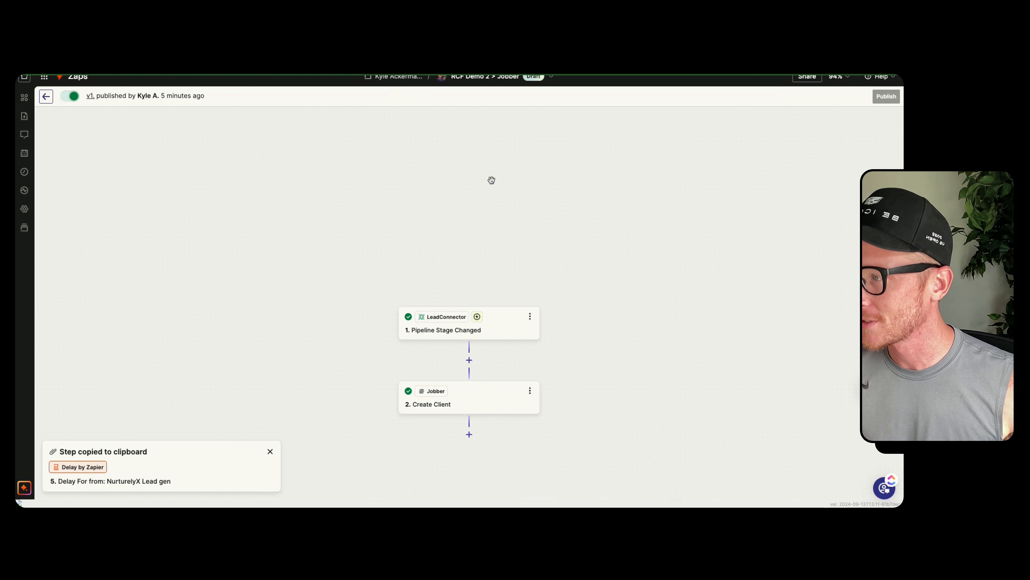
Add a Jobber action after Create Client, browse its available action events, and close it without choosing one
scroll(534, 384, "down", 2)
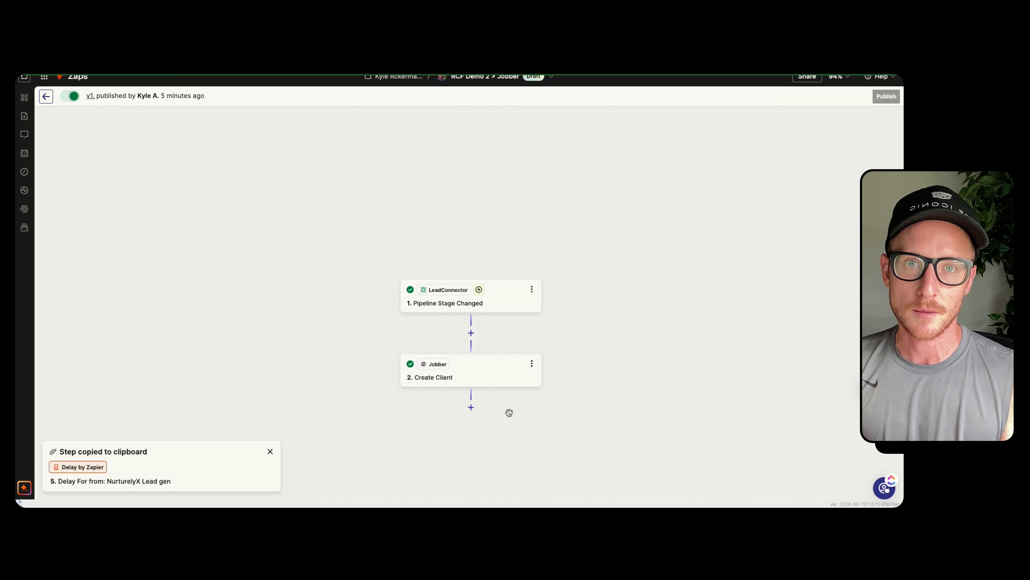
left_click(471, 407)
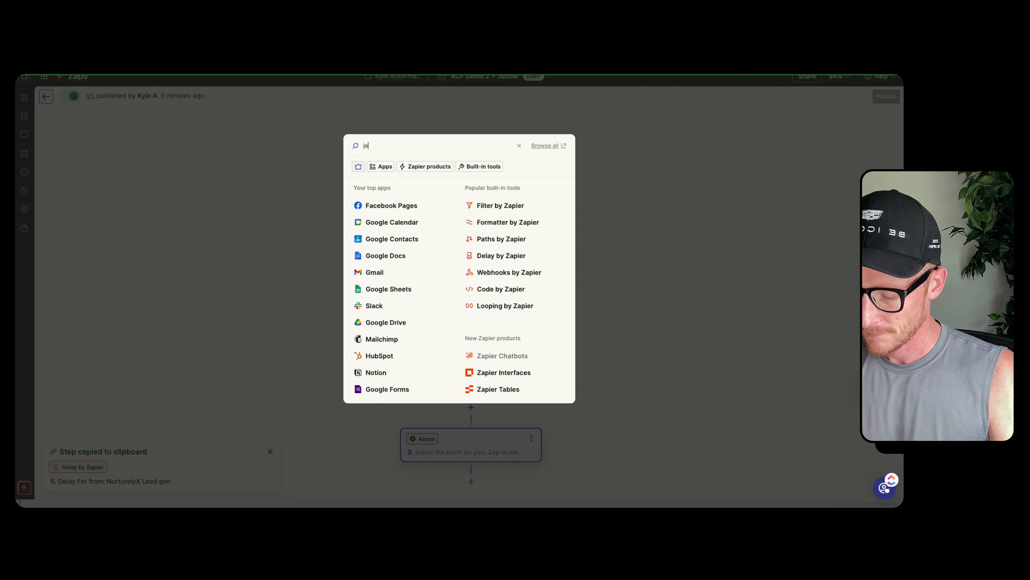
left_click(377, 187)
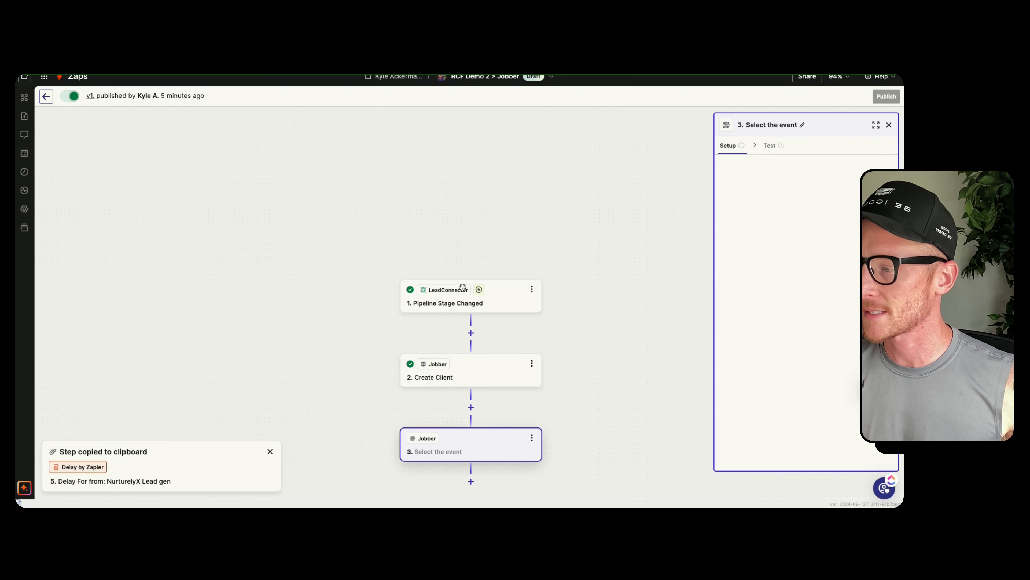
left_click(782, 229)
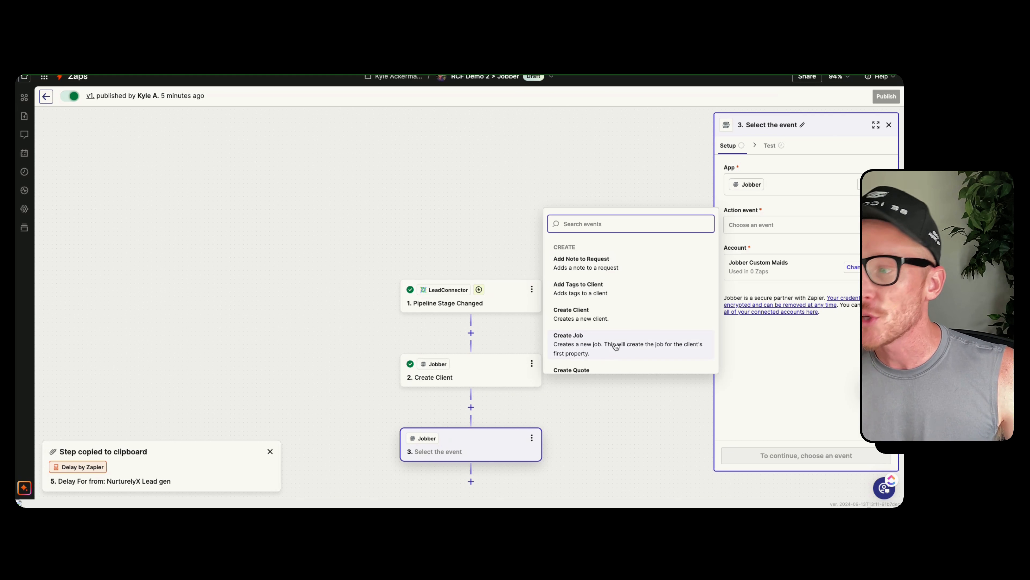
scroll(617, 345, "down", 3)
scroll(631, 292, "down", 1)
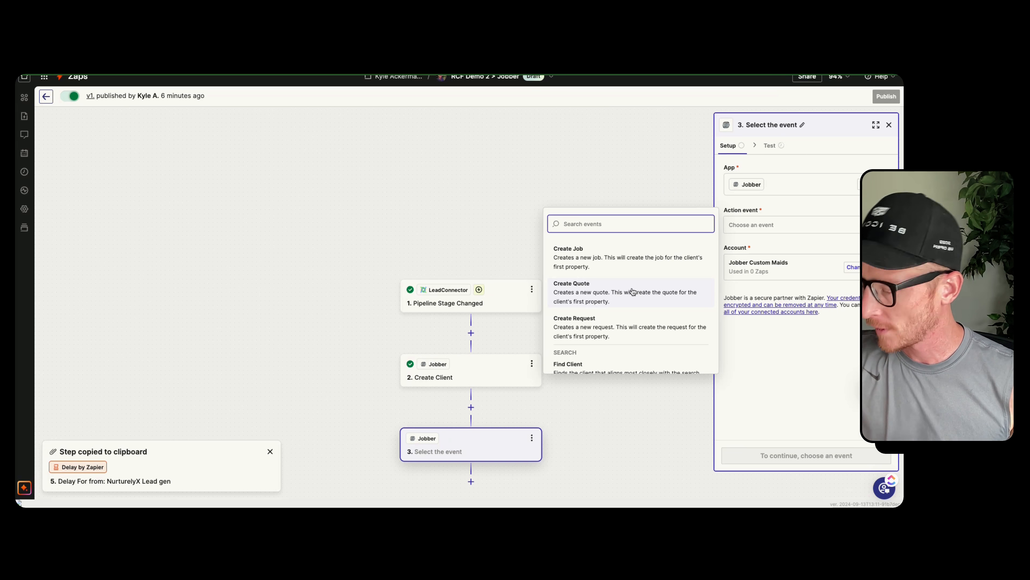
left_click(582, 183)
scroll(564, 191, "up", 3)
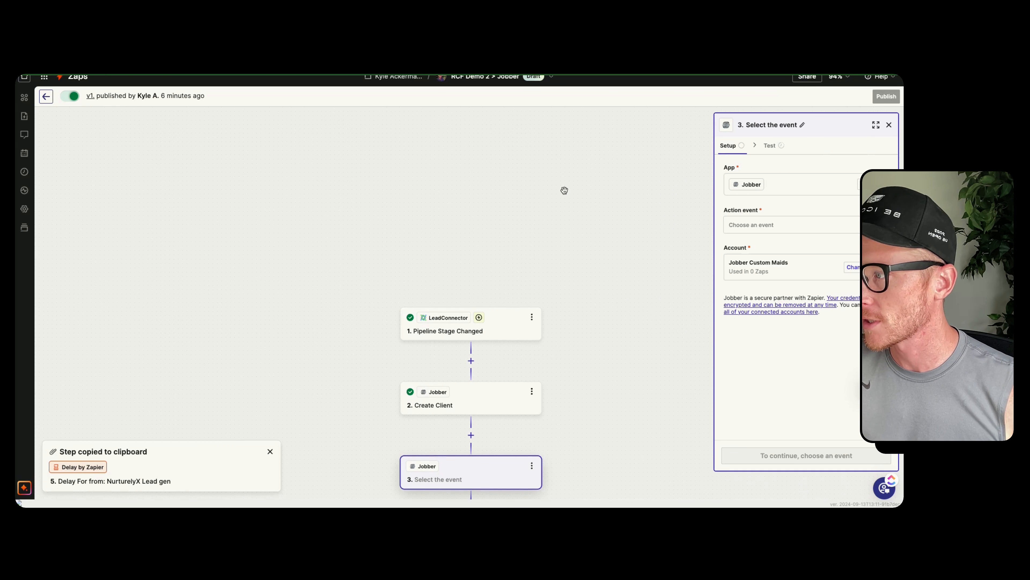
left_click(889, 124)
Delete the unconfigured third Jobber step from the Zap
scroll(694, 237, "down", 4)
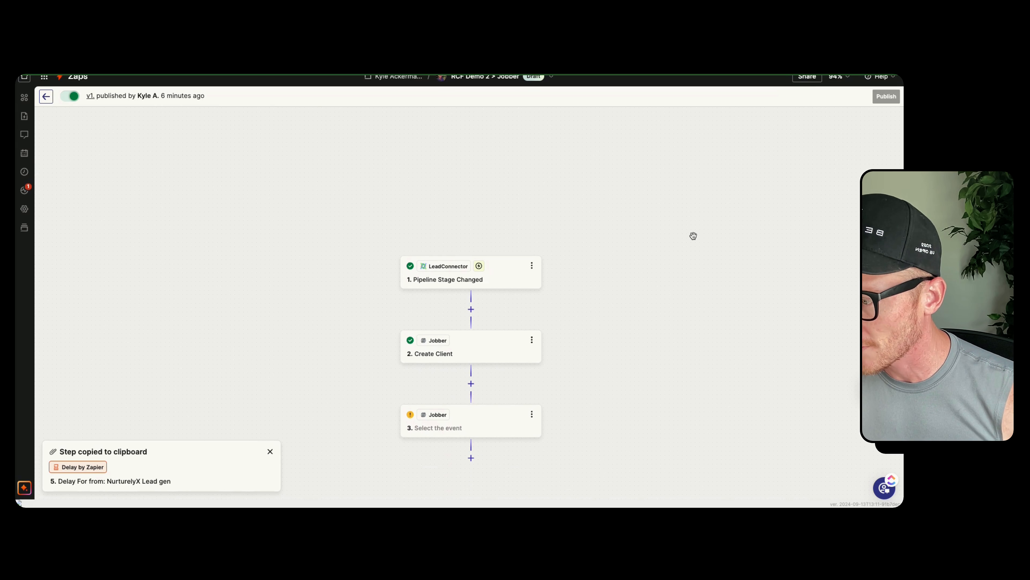
left_click(530, 420)
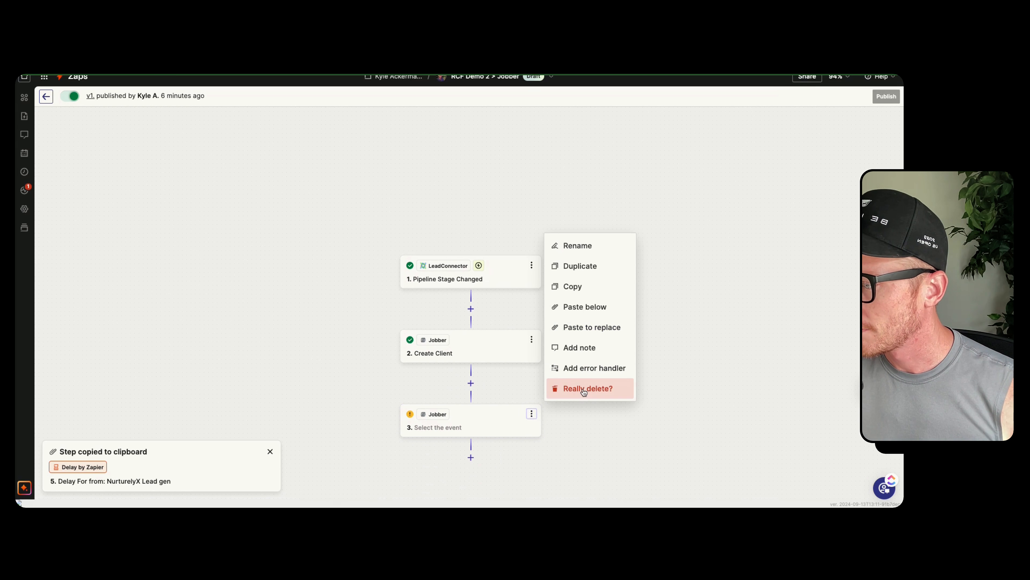
left_click(583, 388)
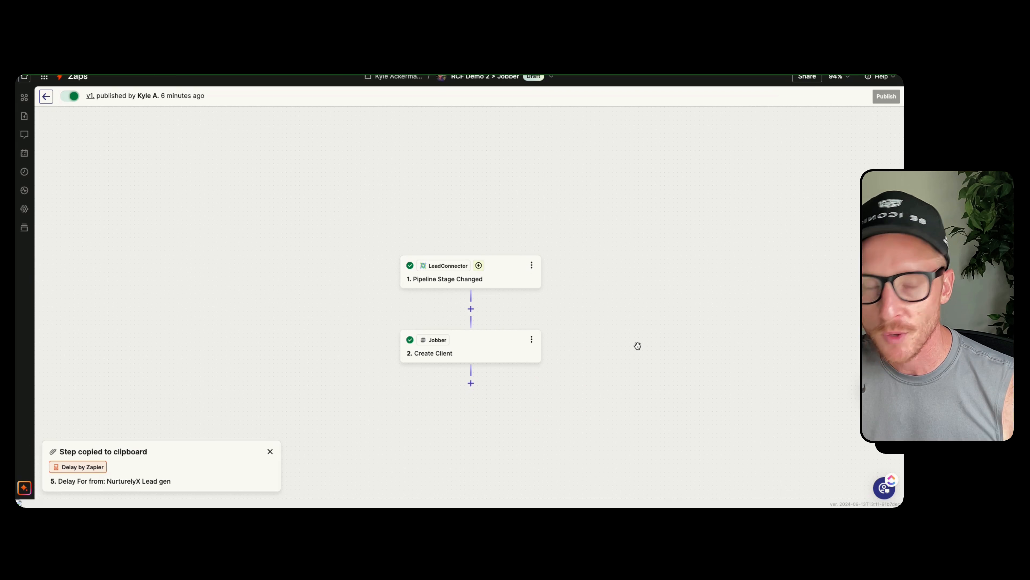